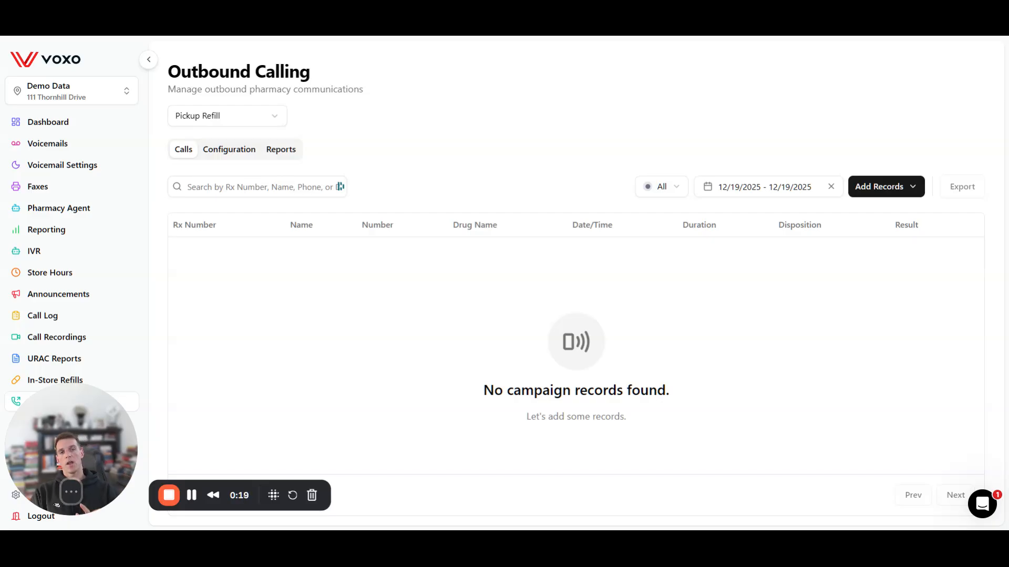
Step: Expand the Outbound Calling campaign dropdown to list Pickup Refill, Refill Reminder and Contact Pharmacy
left_click(230, 115)
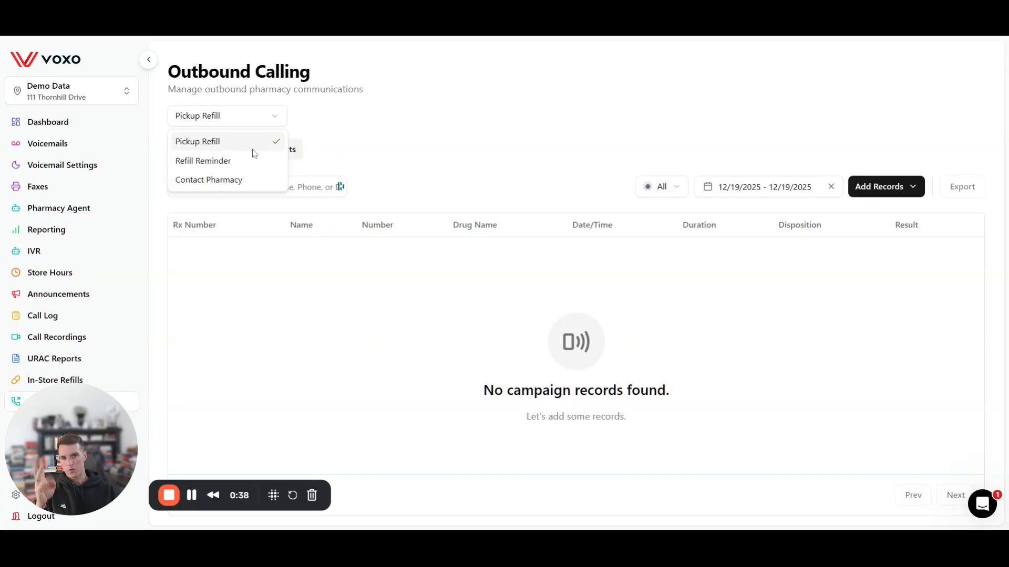
Step: Keep Pickup Refill selected, look through its Calls, Configuration and Reports tabs, and settle on Configuration
left_click(377, 115)
left_click(204, 154)
left_click(191, 150)
left_click(228, 152)
left_click(277, 149)
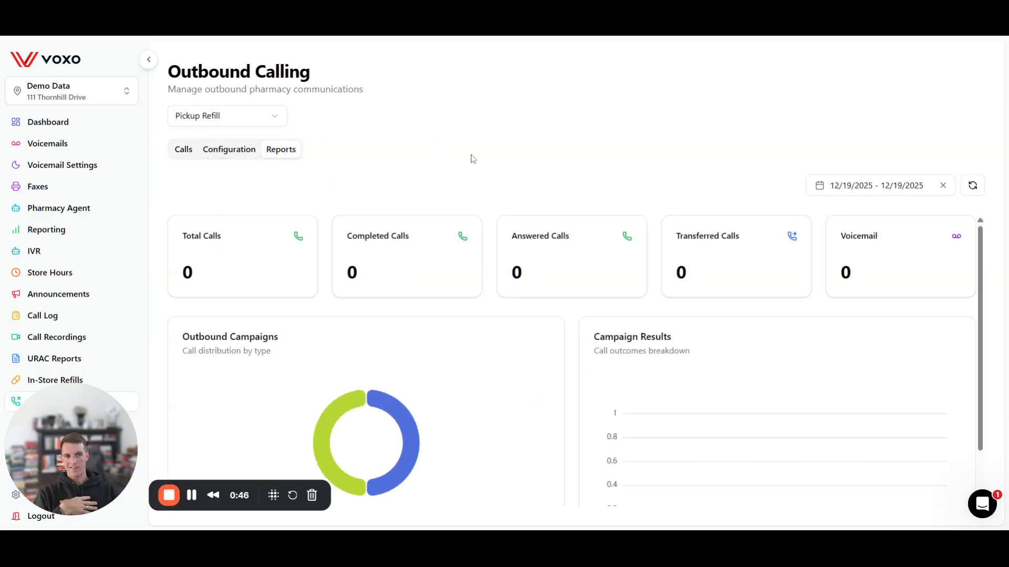
left_click(182, 156)
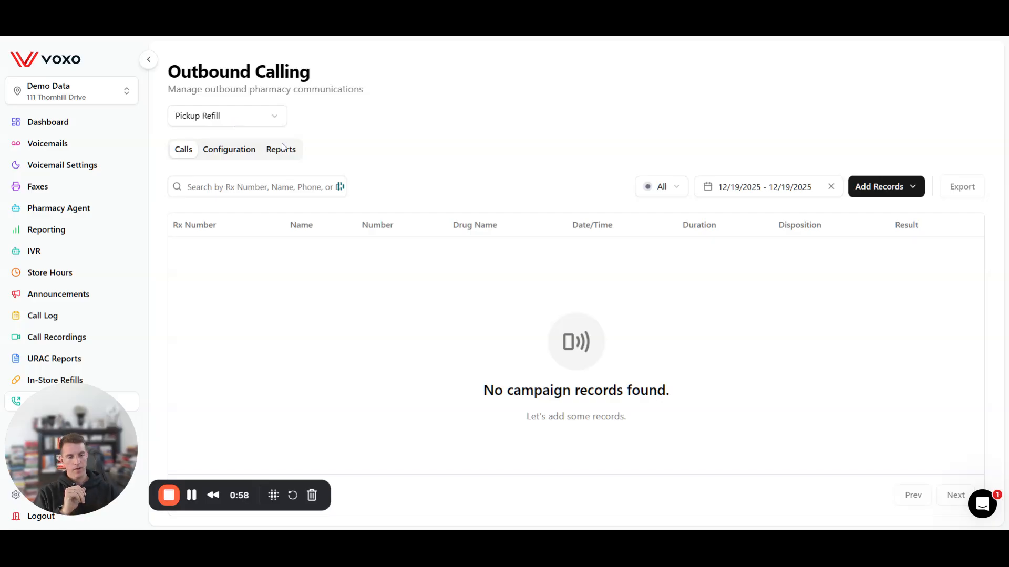
left_click(228, 153)
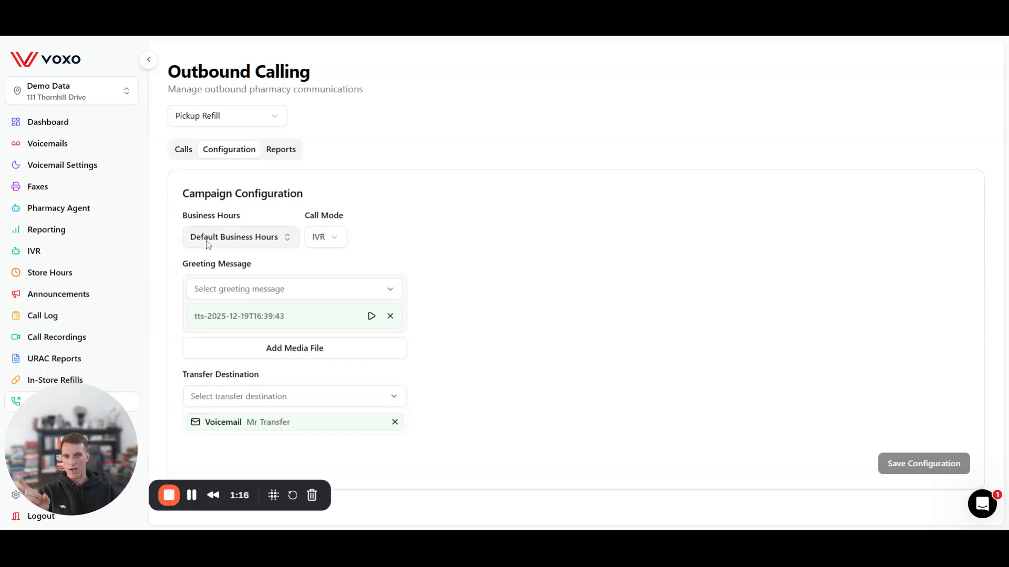
left_click(343, 237)
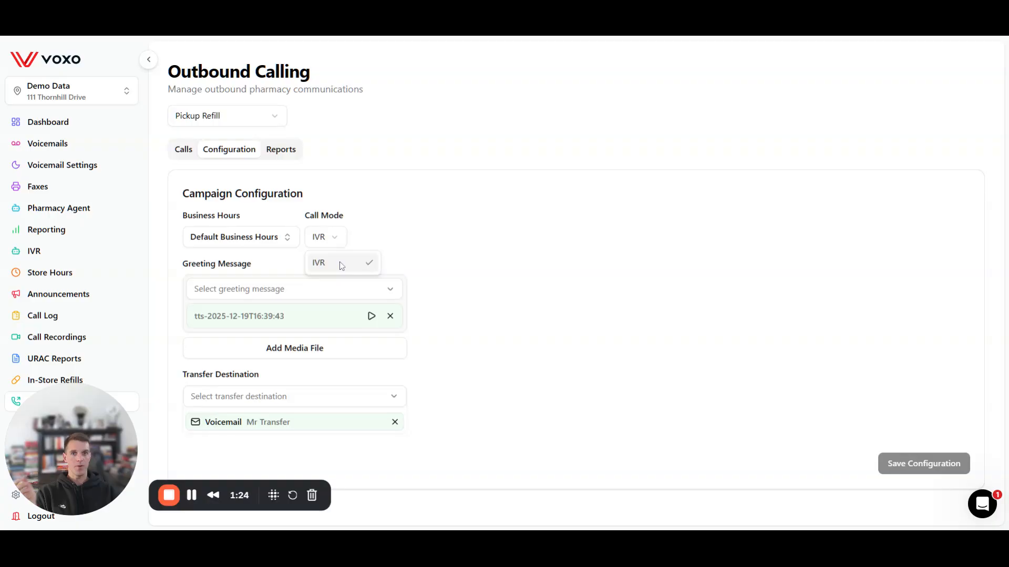
left_click(402, 225)
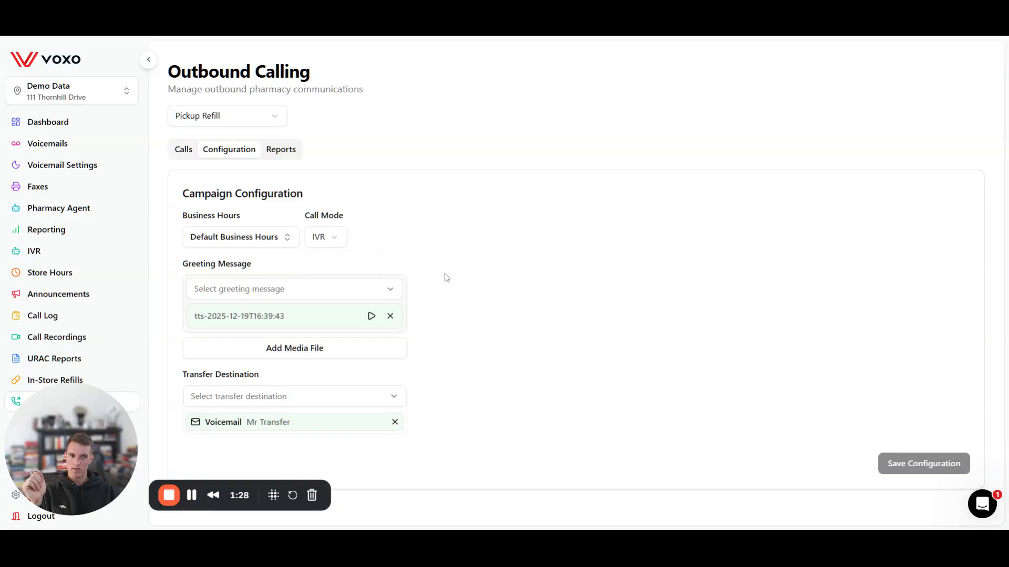
left_click(332, 294)
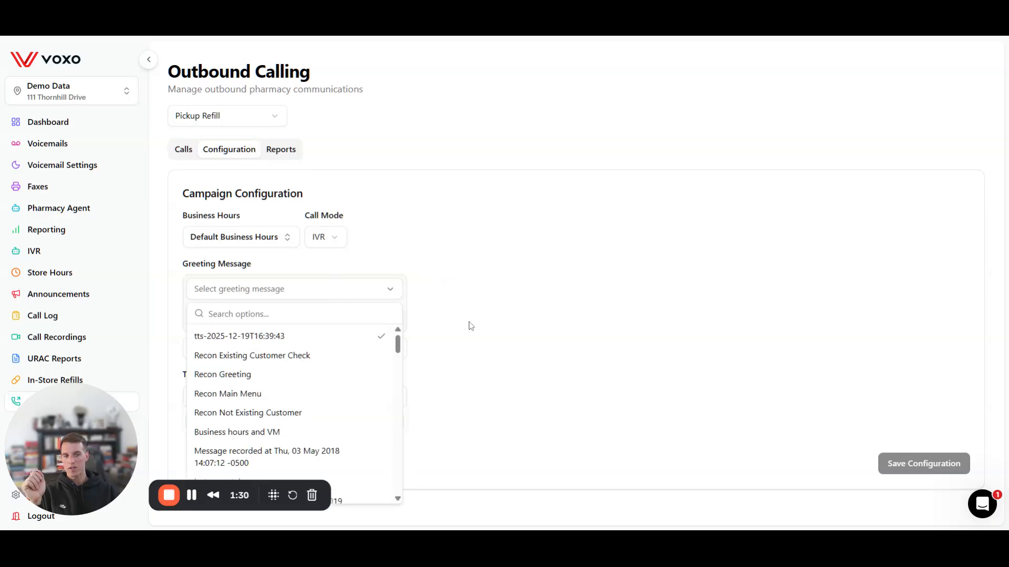
scroll(283, 400, "down", 1)
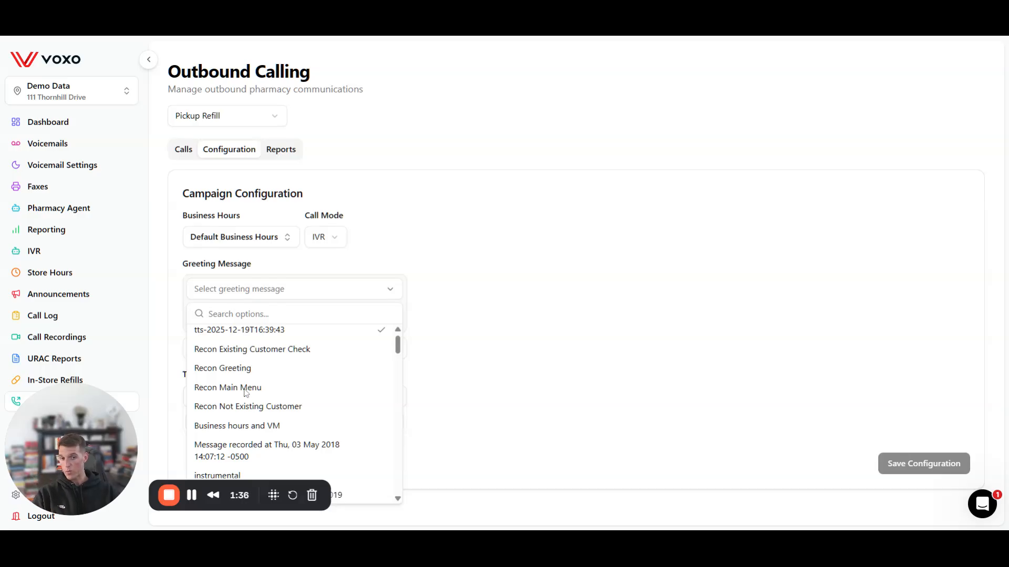
left_click(516, 333)
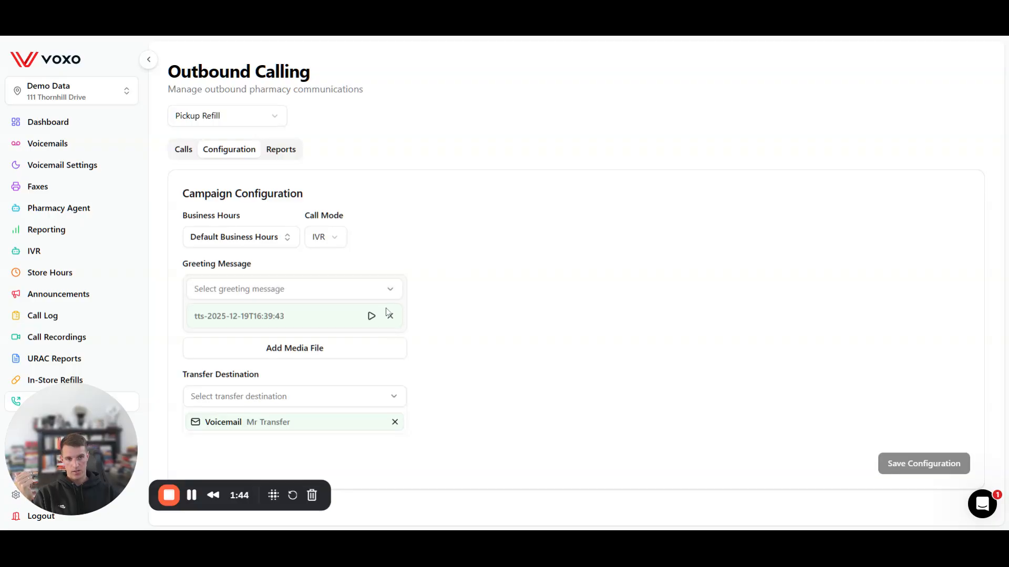
left_click(371, 317)
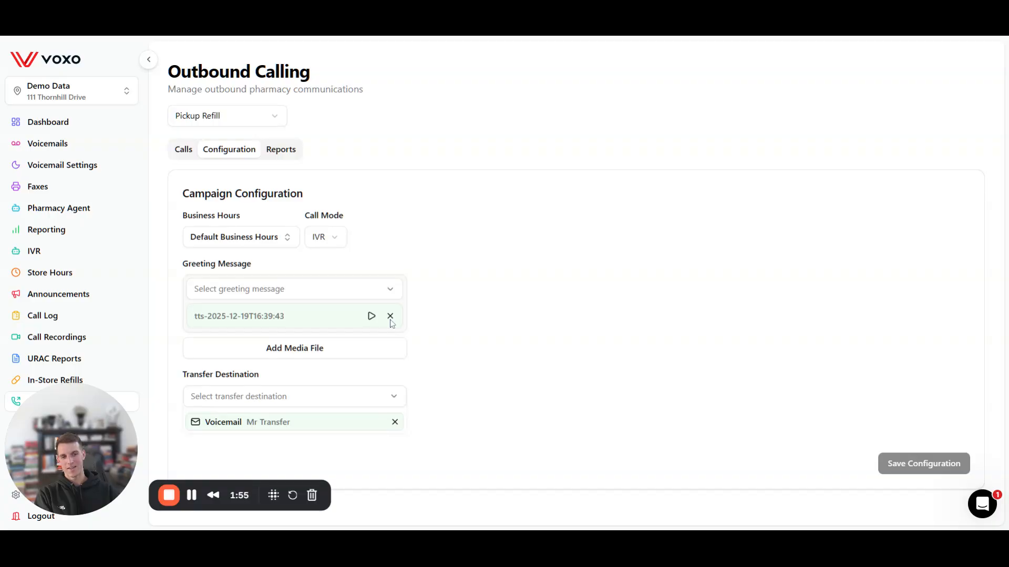
Step: Start a new media file named 'Refill Ready' with text 'Hello. You have a prescription ready to be picked up.'
left_click(279, 350)
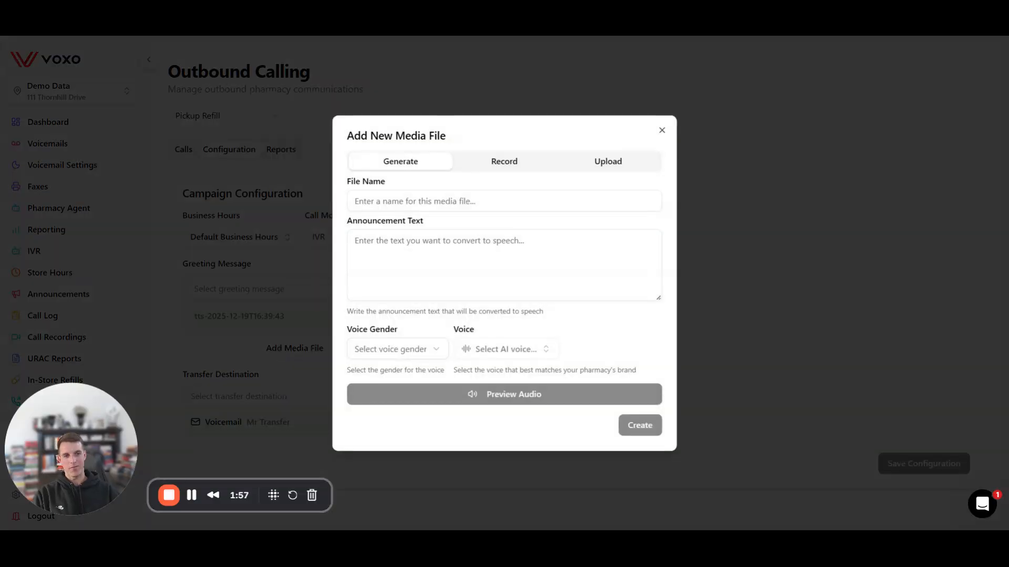
left_click(394, 201)
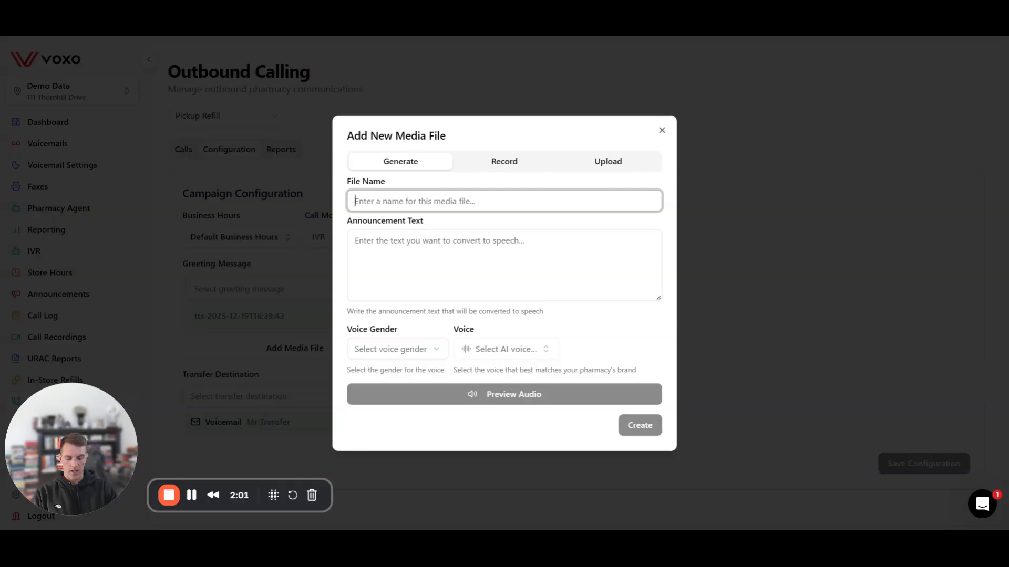
type("Refill Ready")
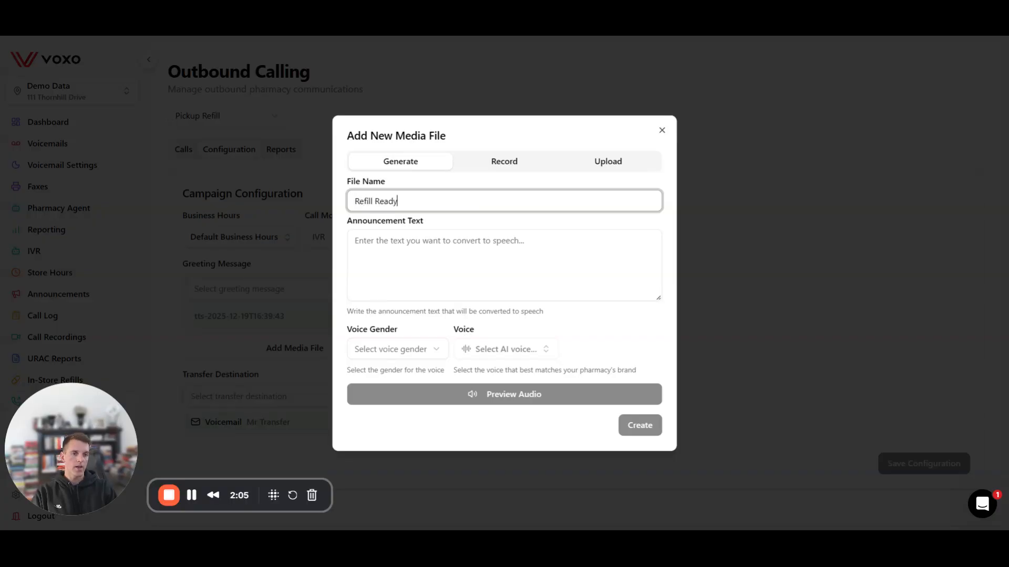
left_click(355, 241)
type("Hell")
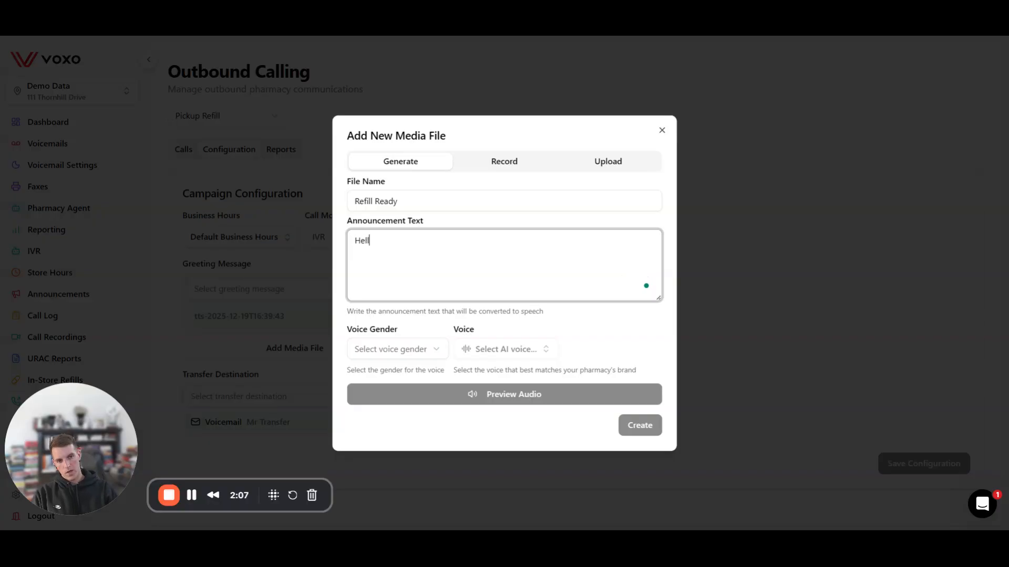
type("o. YOu")
key("BackSpace")
type("ou hav ea")
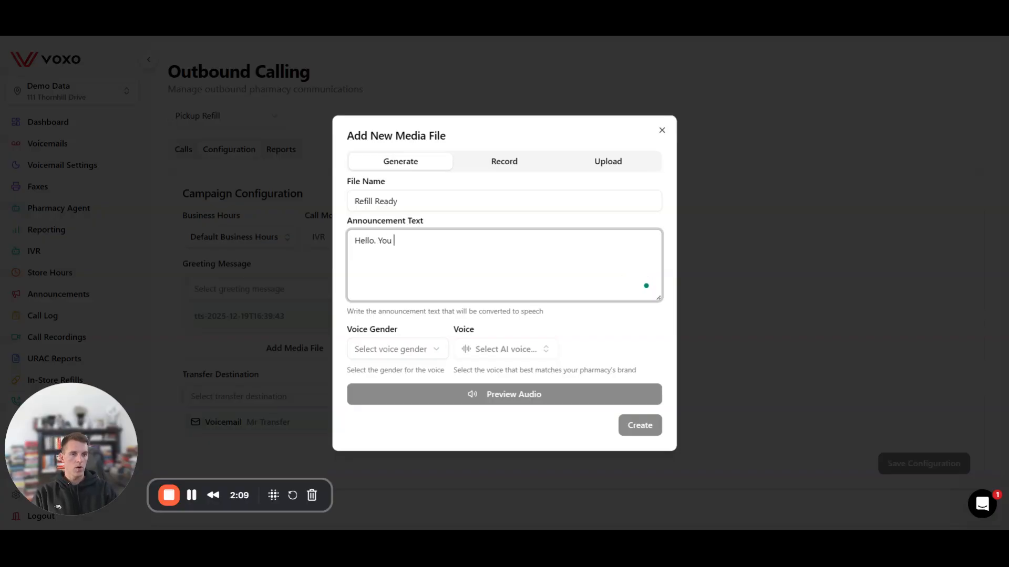
key("BackSpace")
key("BackSpace")
key("BackSpace")
type("e a prescript")
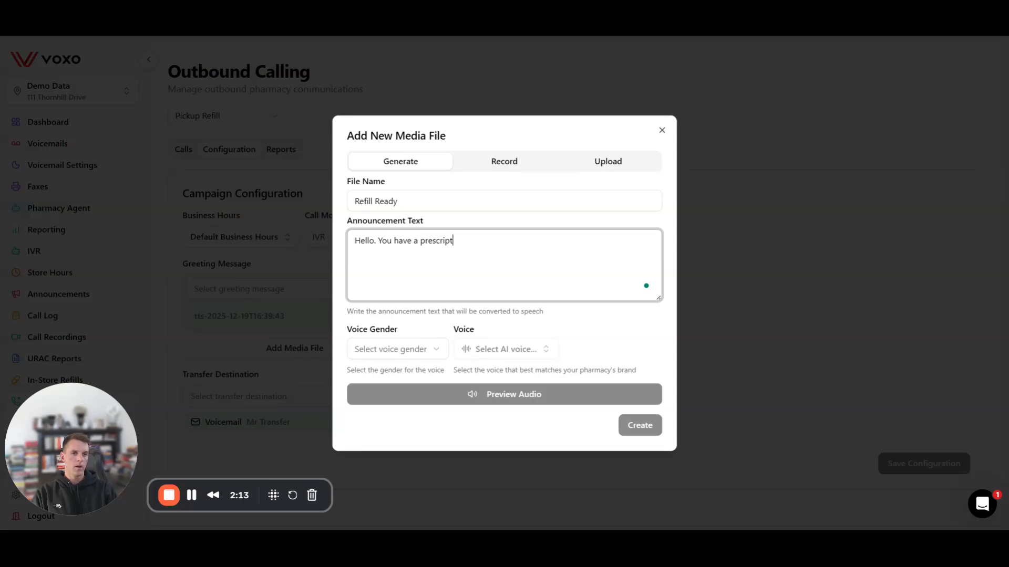
type("ion ready to b")
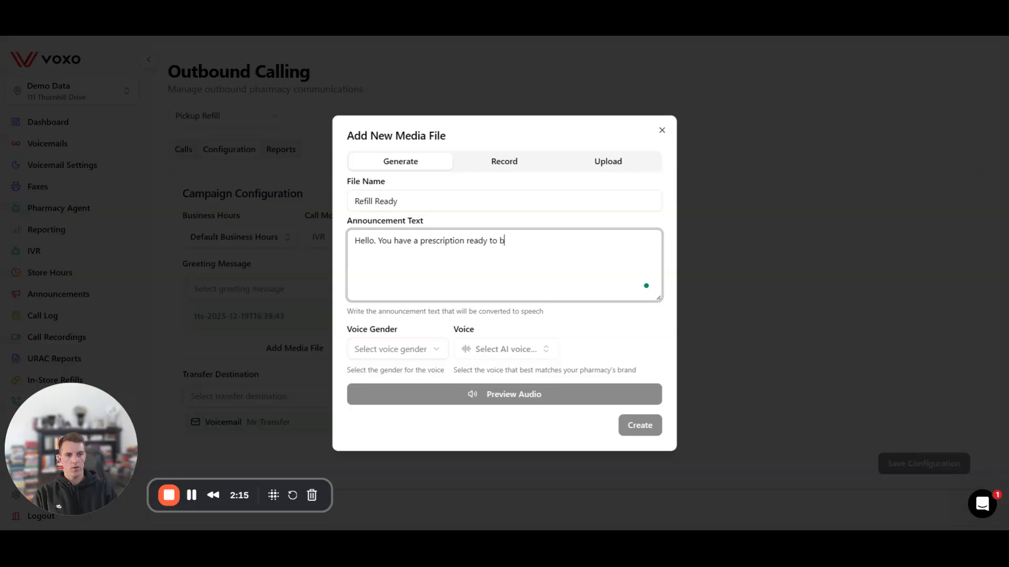
type("e picked up.")
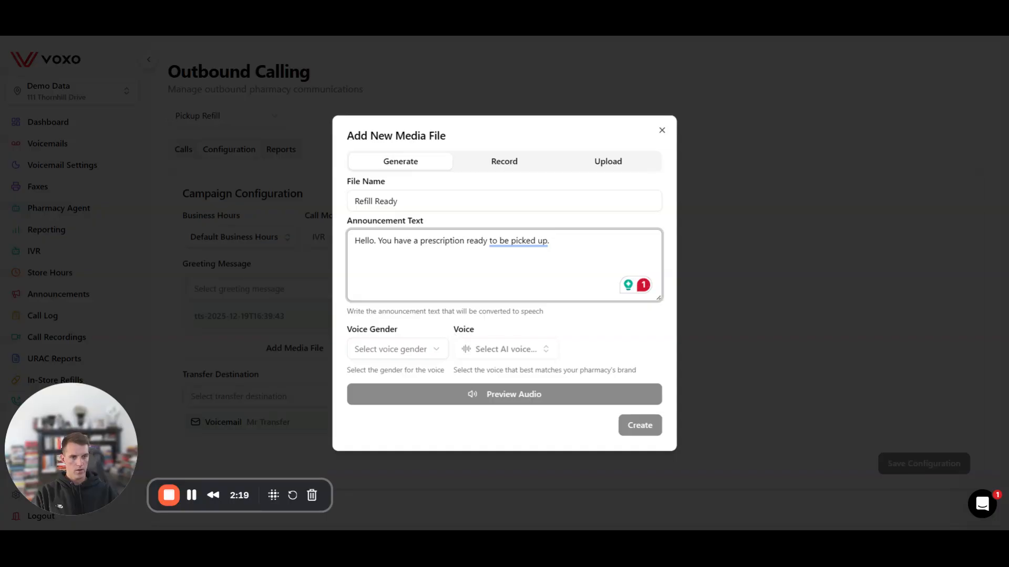
Step: Give it the feminine Claire voice, preview and play the audio, then create the file
left_click(433, 357)
left_click(425, 390)
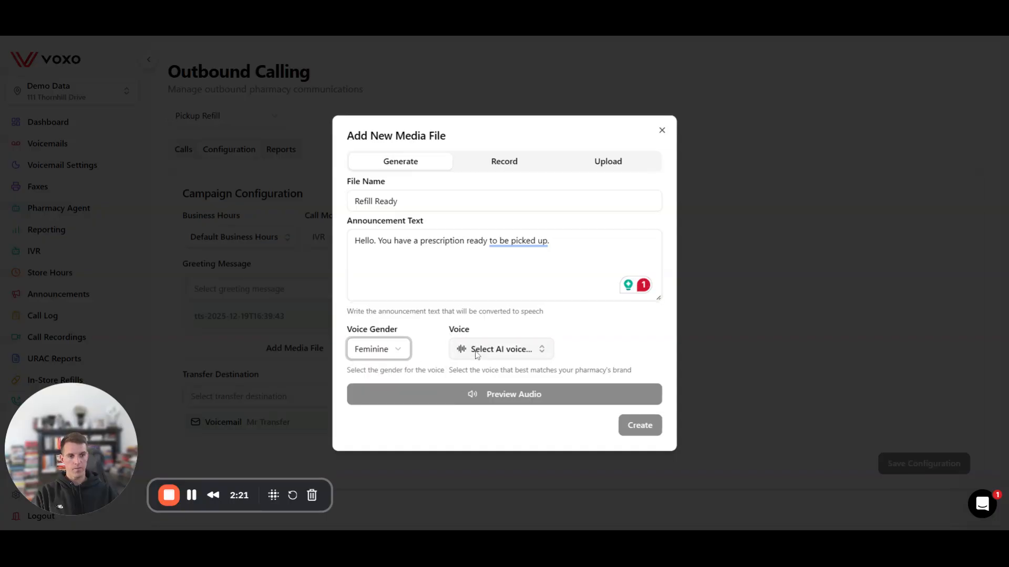
left_click(477, 356)
left_click(517, 231)
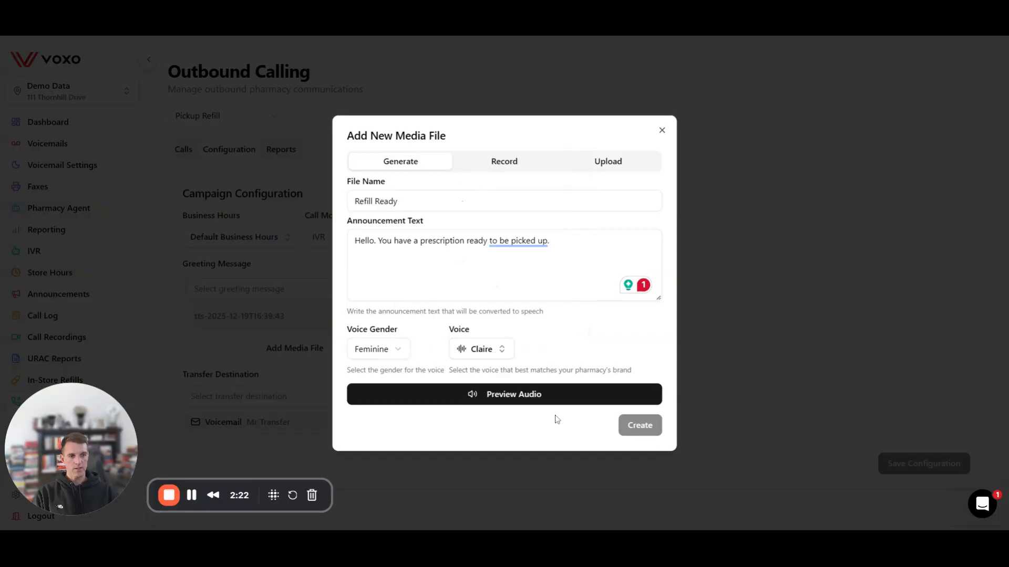
left_click(527, 394)
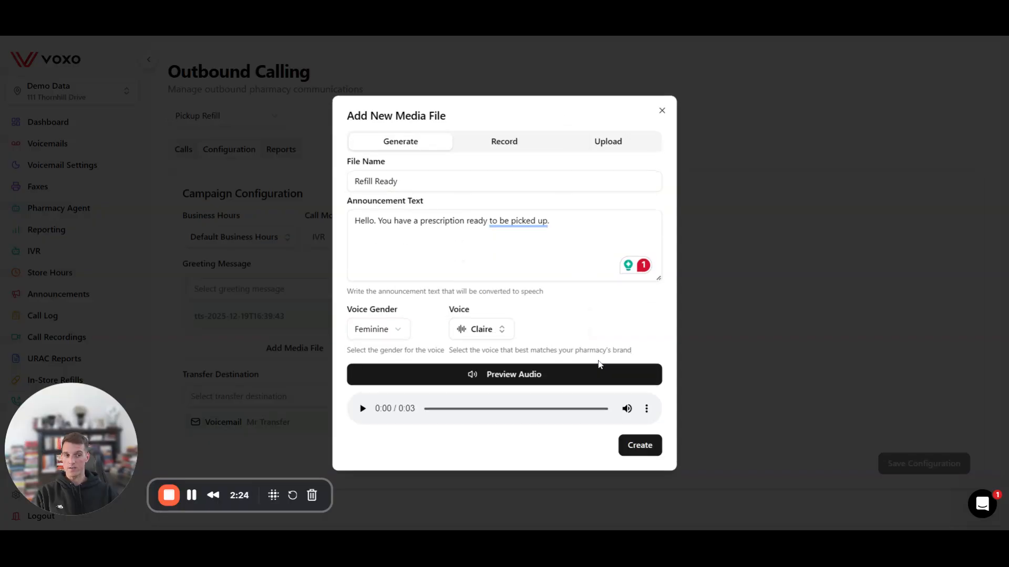
left_click(362, 409)
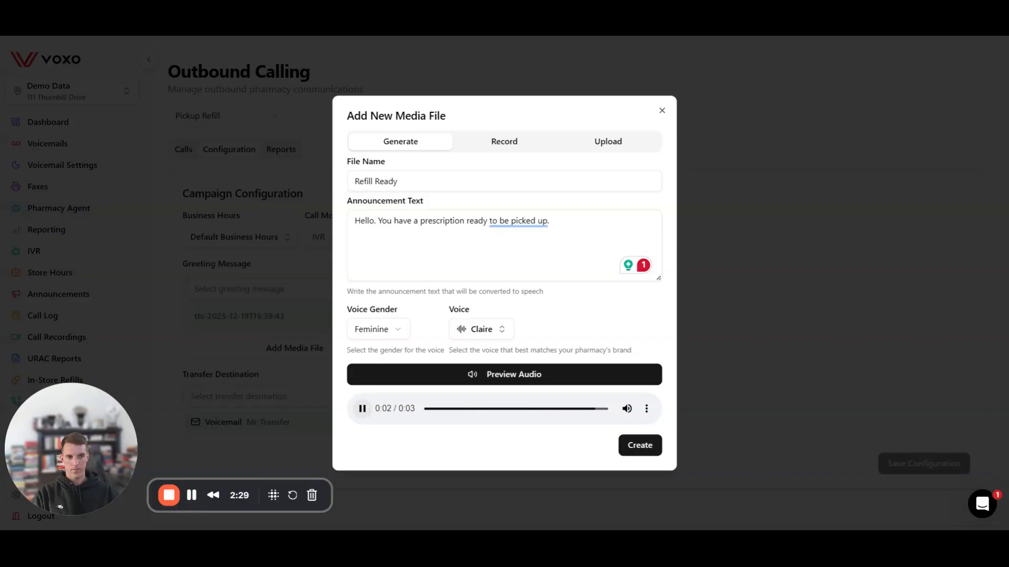
left_click(640, 446)
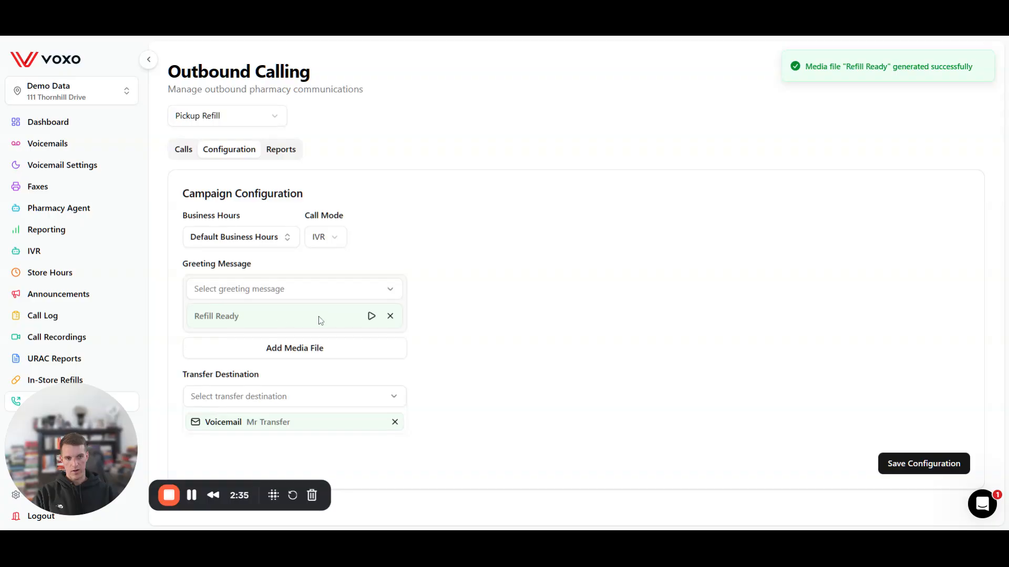
Step: Play the Refill Ready greeting, then remove the Voicemail transfer destination
left_click(371, 317)
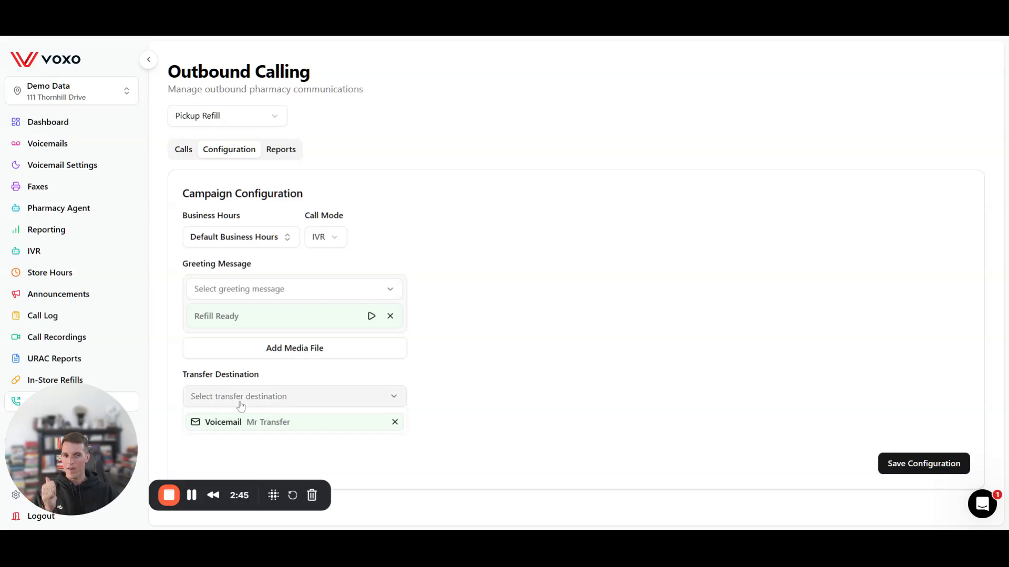
left_click(394, 422)
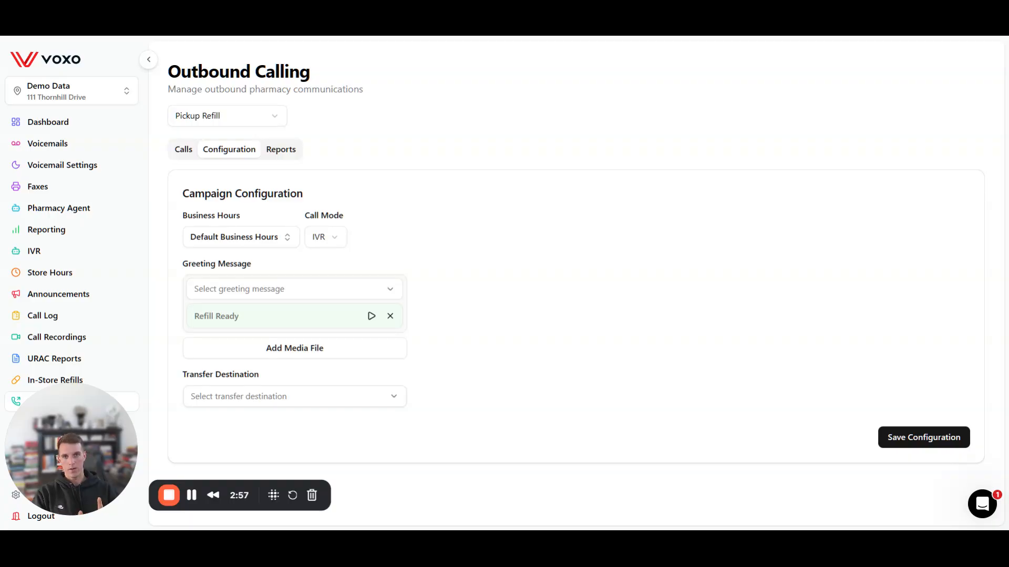
Step: Set the transfer destination to the Joe Group call group and save the configuration
left_click(387, 396)
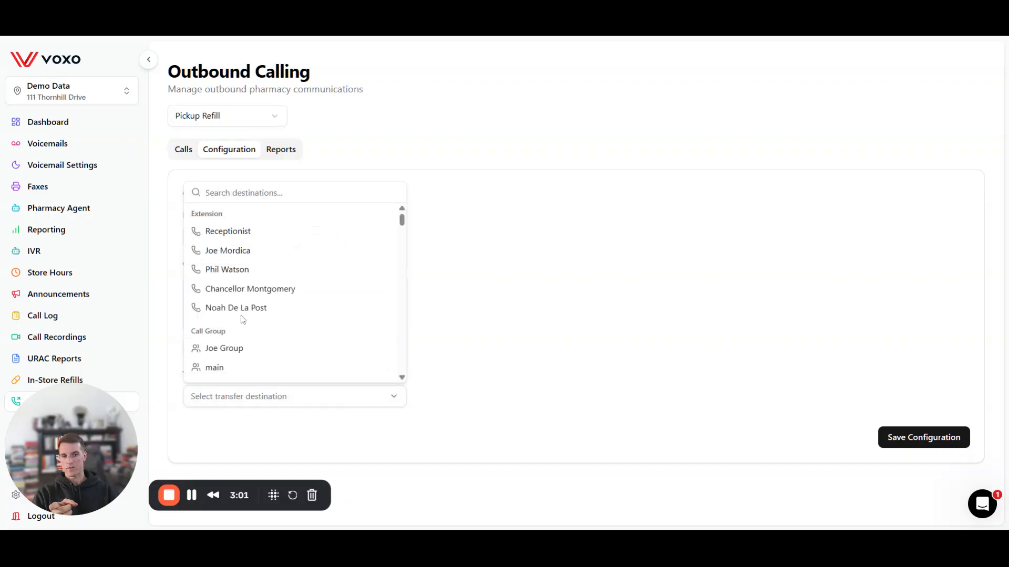
scroll(243, 317, "down", 2)
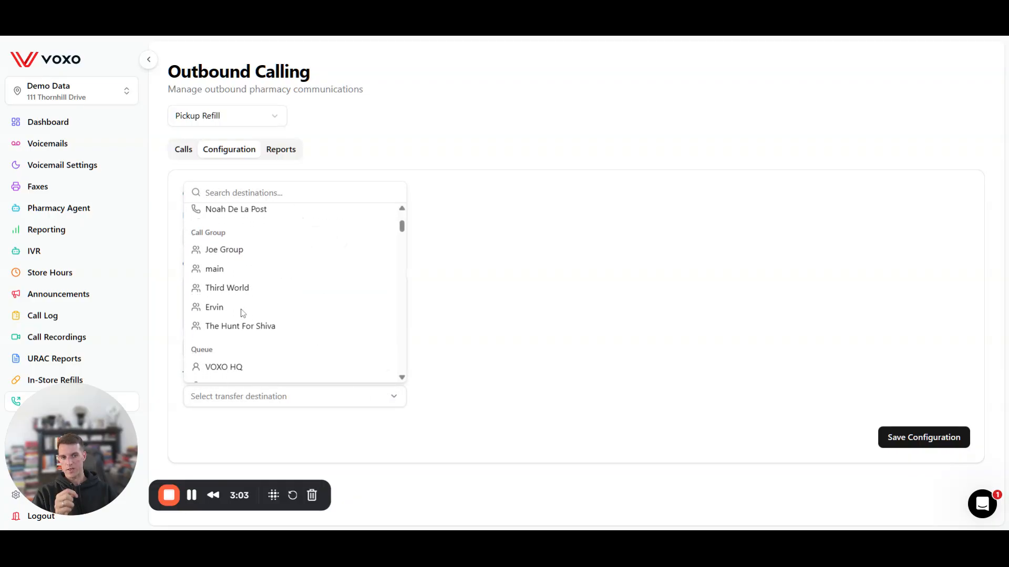
scroll(242, 320, "up", 2)
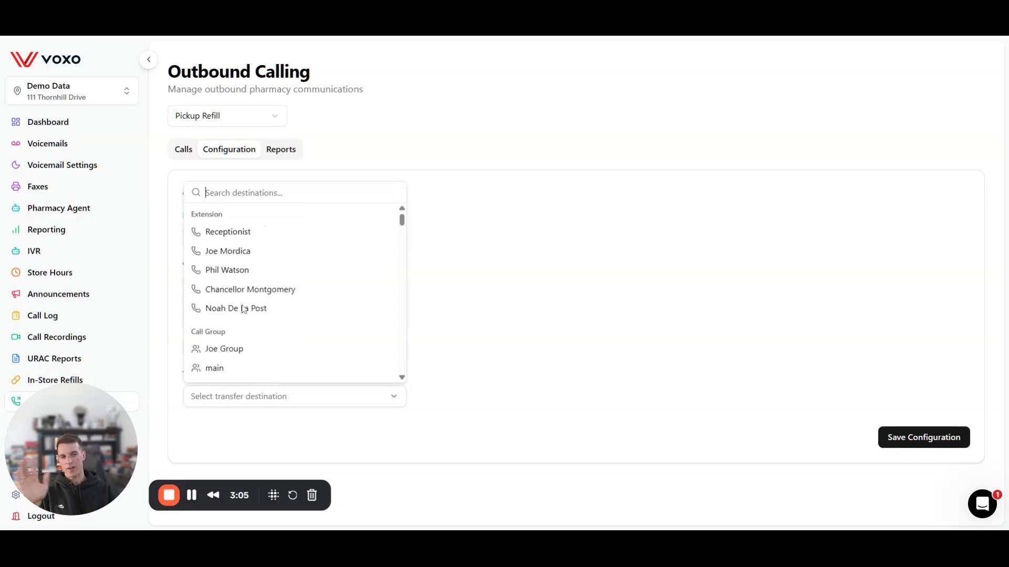
scroll(243, 310, "down", 3)
scroll(244, 318, "down", 1)
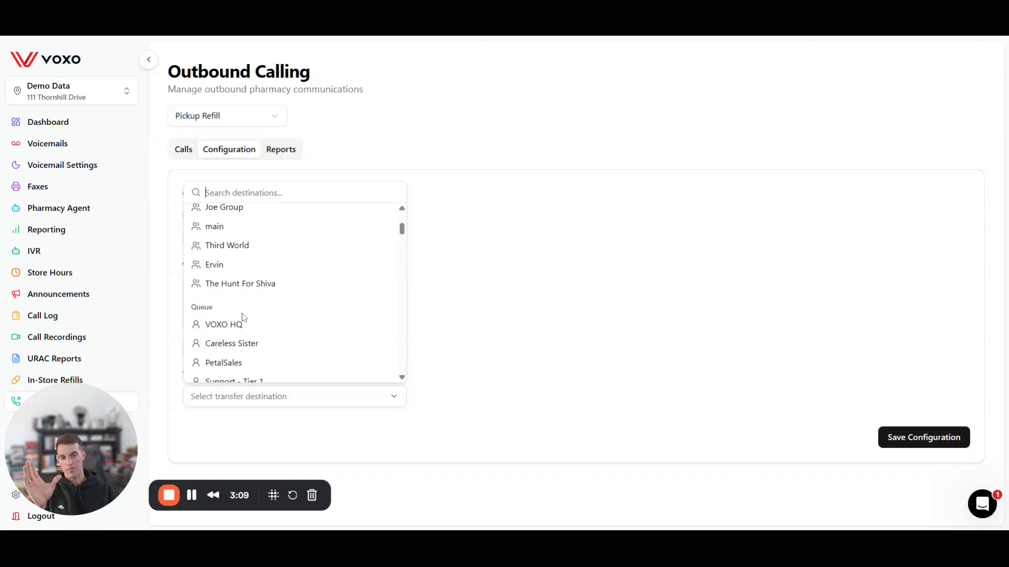
scroll(244, 319, "up", 2)
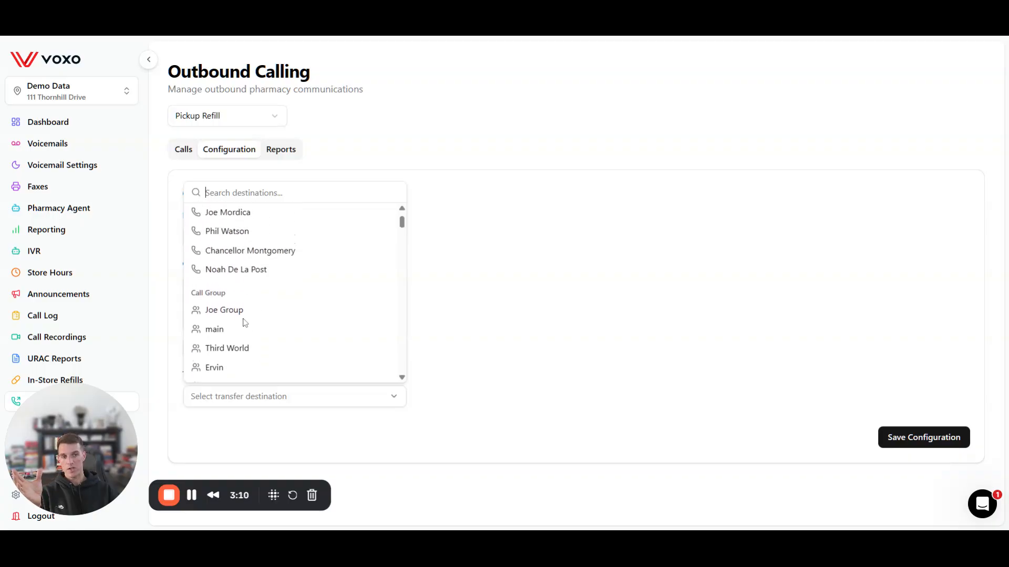
scroll(231, 349, "down", 2)
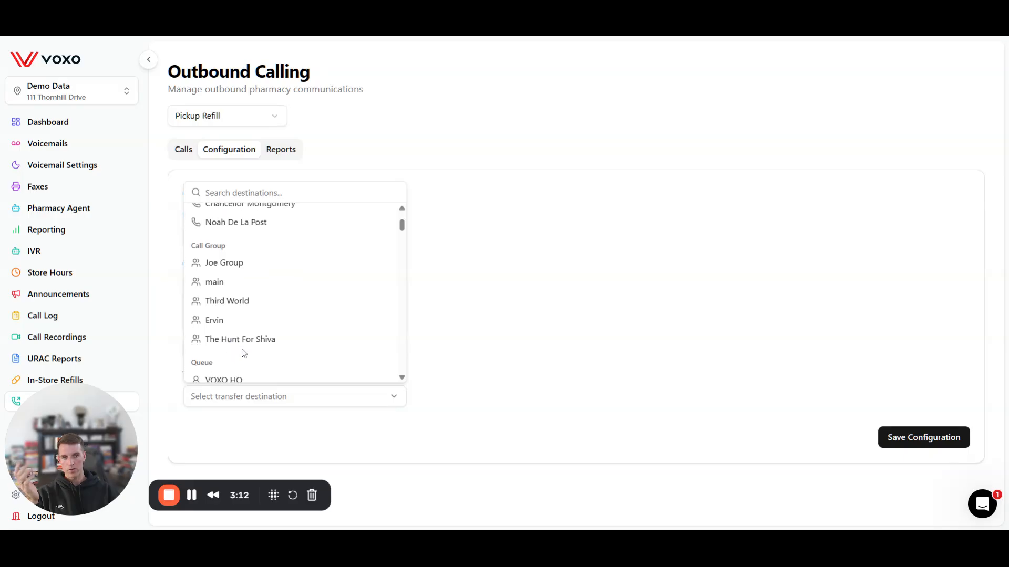
left_click(227, 263)
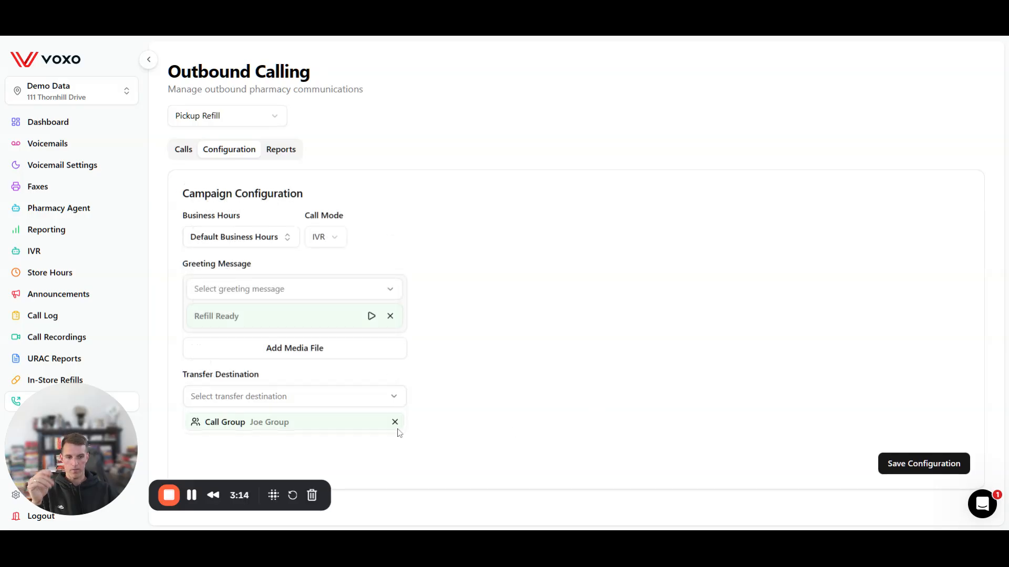
left_click(896, 464)
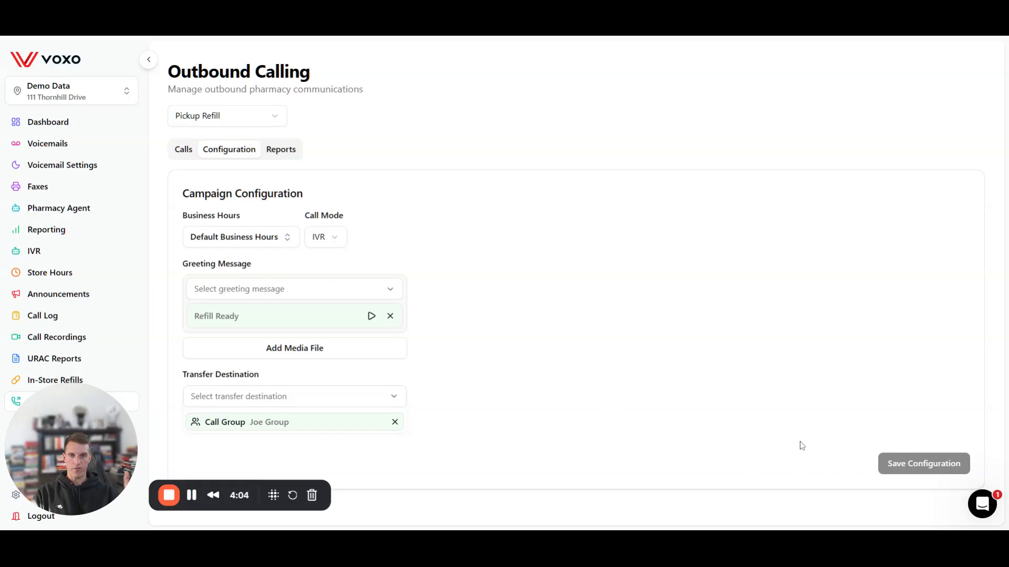
Step: Open Pickup Refill's Reports and scroll through the zeroed stat cards and empty charts
left_click(295, 152)
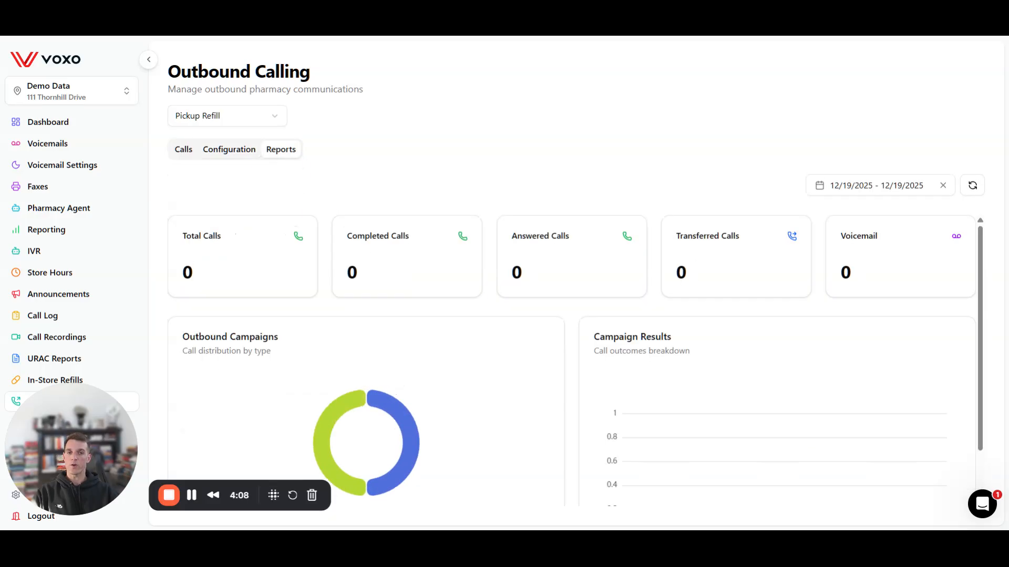
left_click_drag(184, 235, 252, 240)
double_click(349, 236)
left_click(513, 239)
scroll(852, 260, "down", 1)
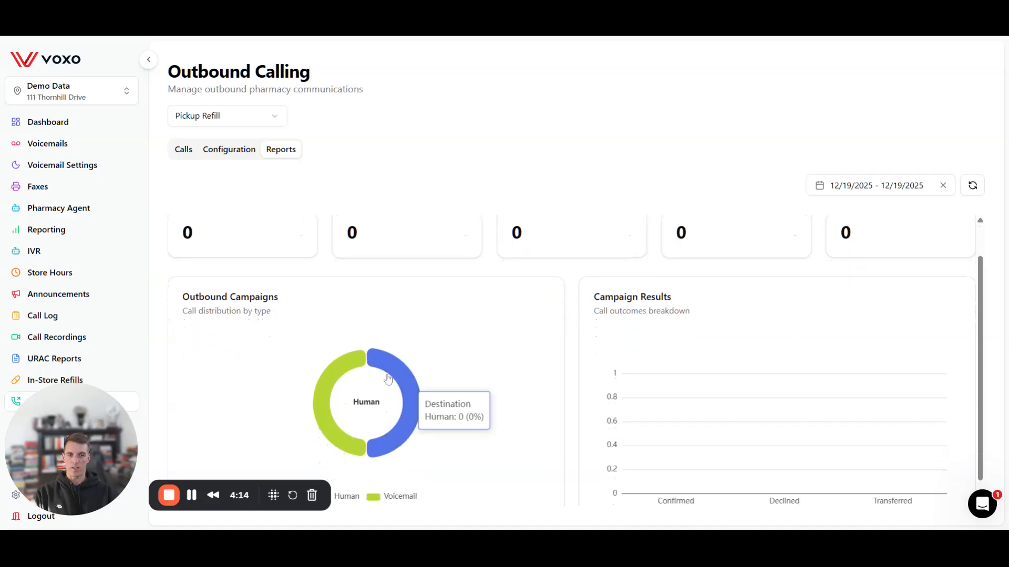
scroll(689, 462, "down", 1)
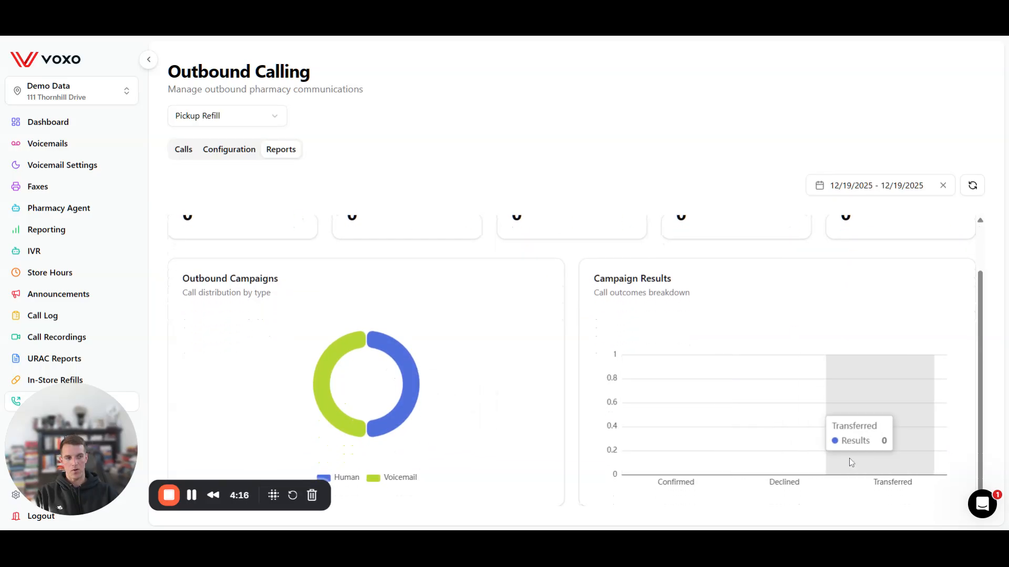
scroll(702, 451, "up", 2)
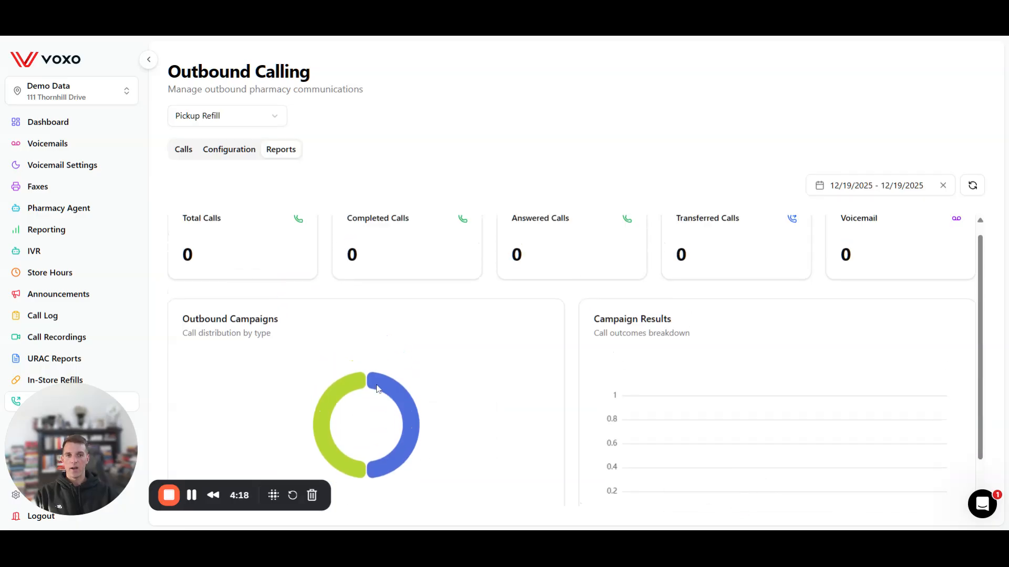
Step: On the Calls tab, switch to Refill Reminder, check Contact Pharmacy, and return to Refill Reminder
left_click(193, 152)
left_click(208, 119)
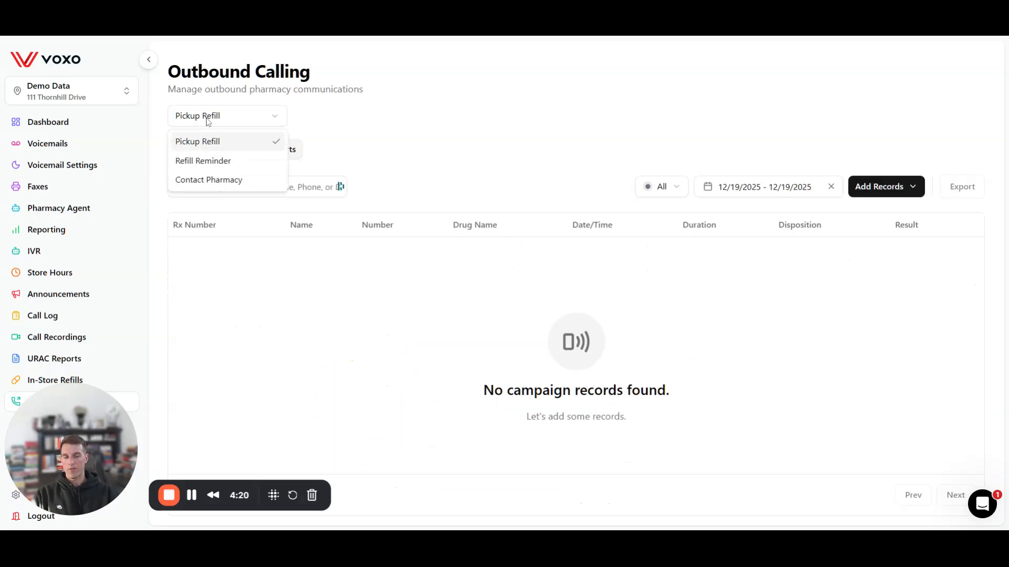
left_click(227, 163)
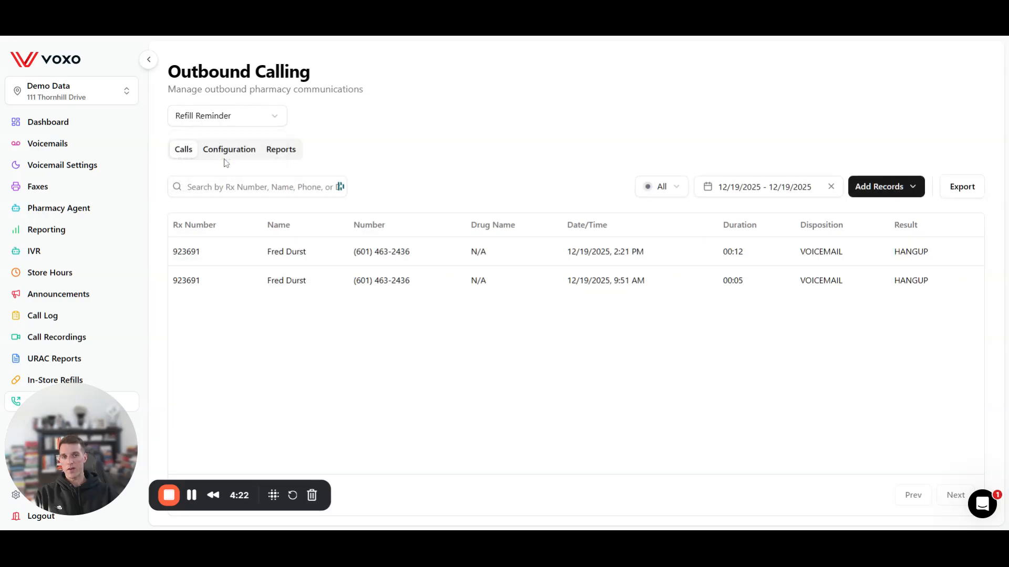
left_click(271, 114)
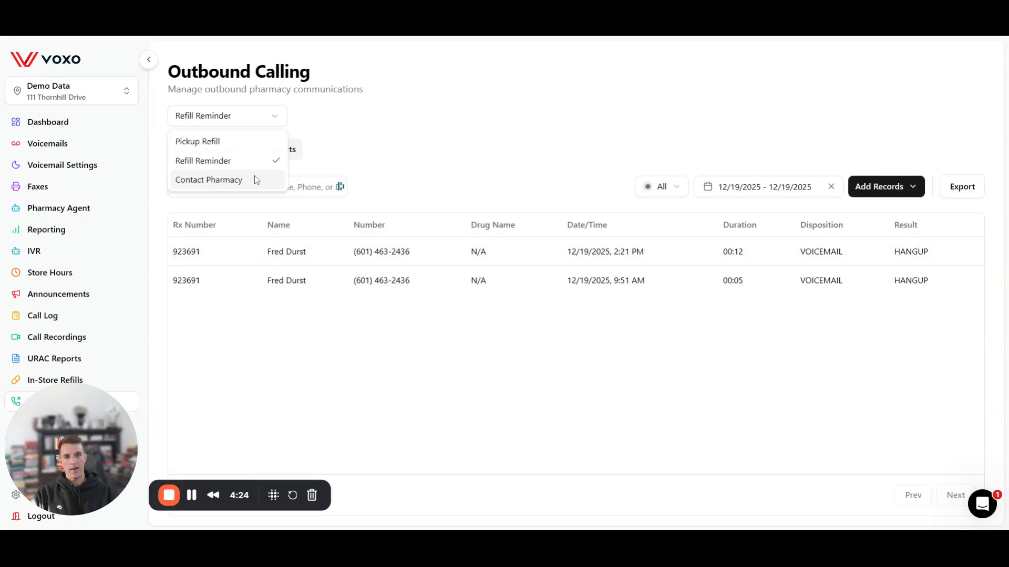
left_click(257, 180)
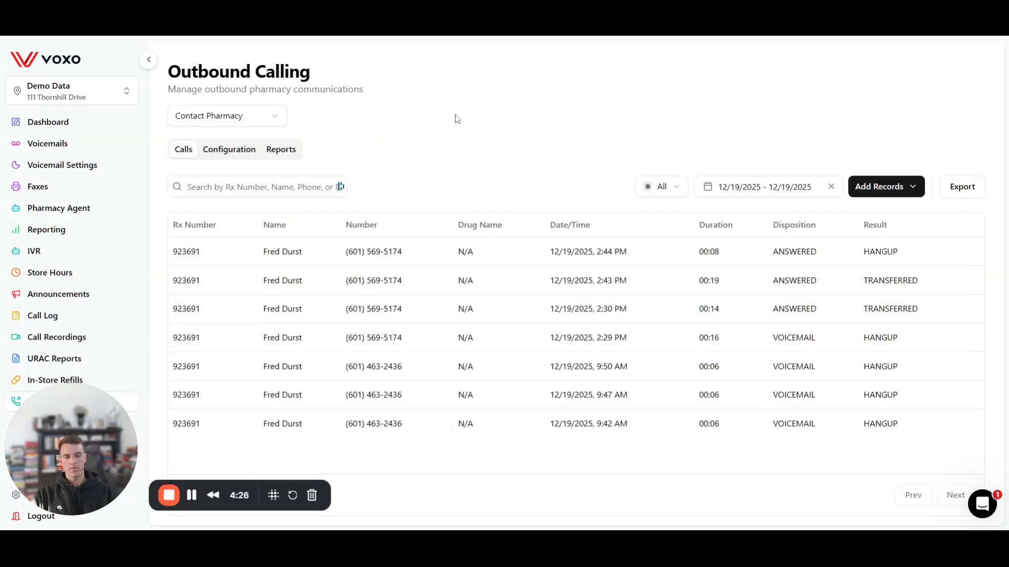
left_click(238, 118)
left_click(227, 162)
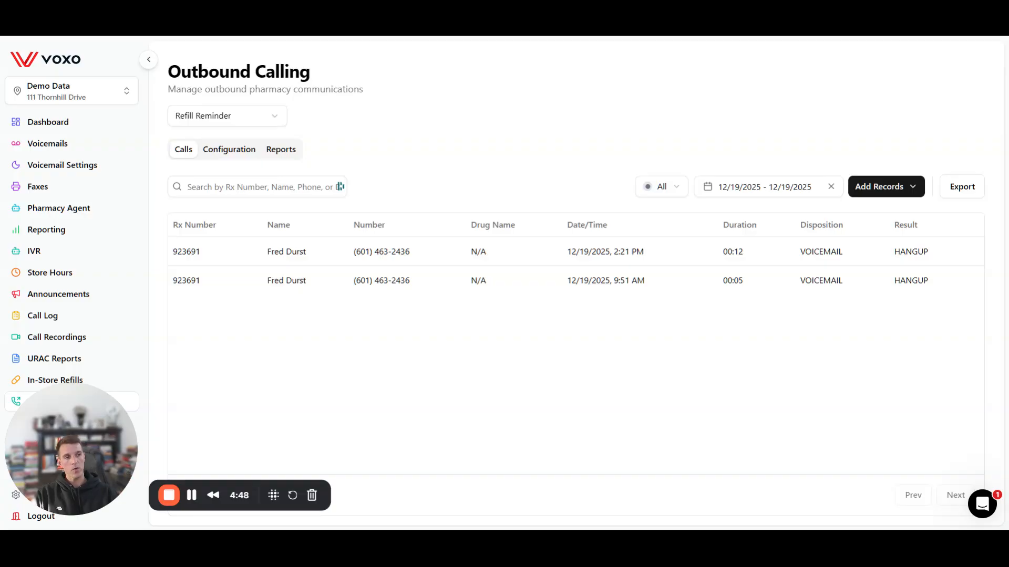
Step: Check Refill Reminder's configuration, then switch to Contact Pharmacy and show its call records
left_click(232, 155)
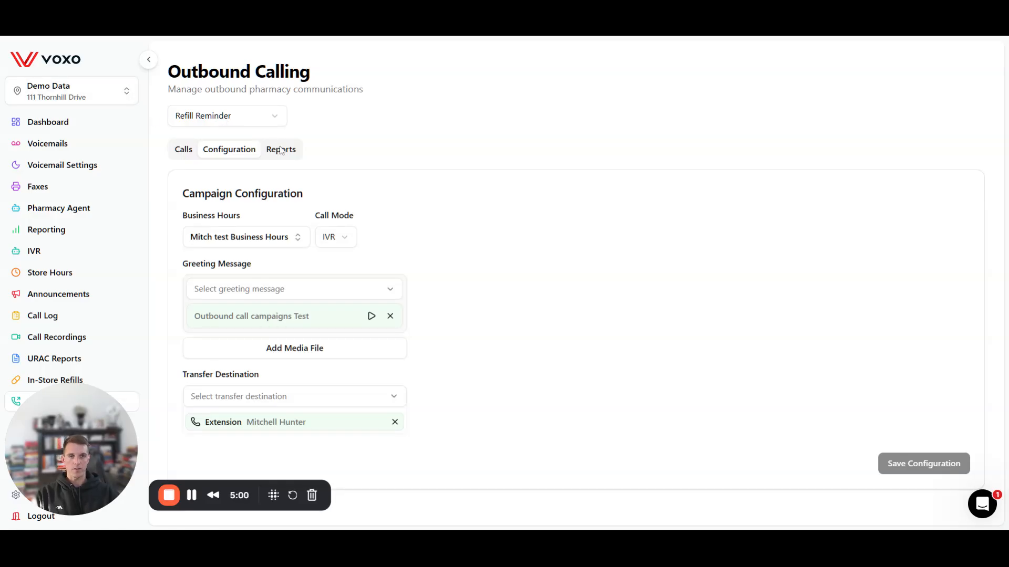
left_click(261, 122)
left_click(246, 178)
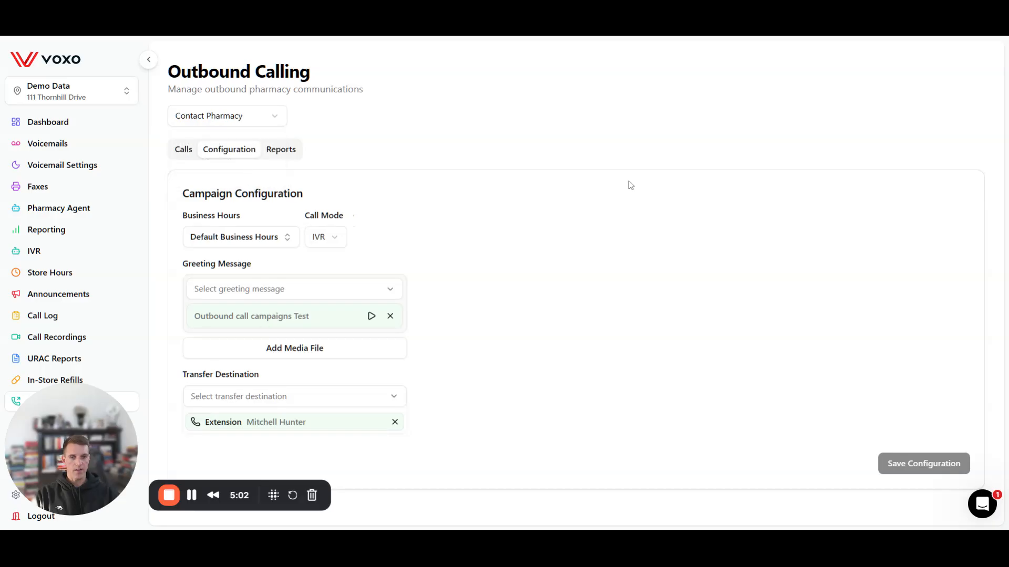
left_click(202, 122)
left_click(221, 178)
left_click(181, 151)
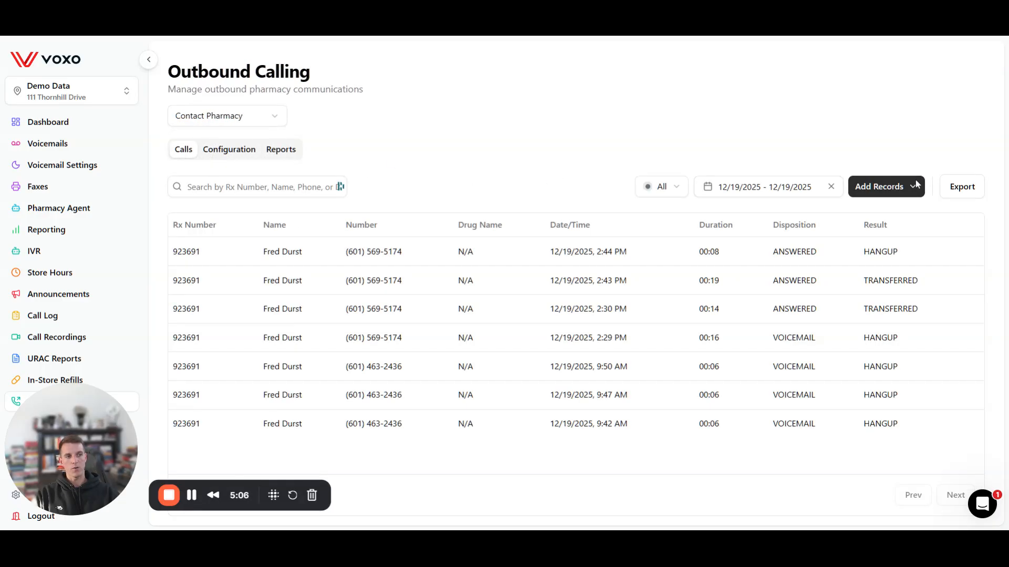
Step: Add a single record with an Rx number, auto-filled patient name, and the patient's phone number
left_click(913, 188)
left_click(877, 233)
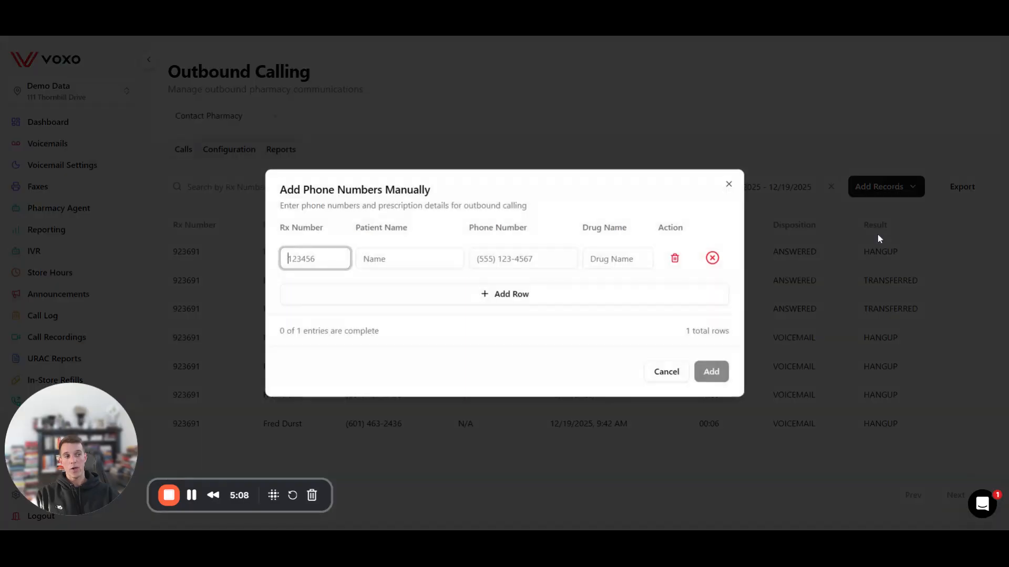
left_click(349, 238)
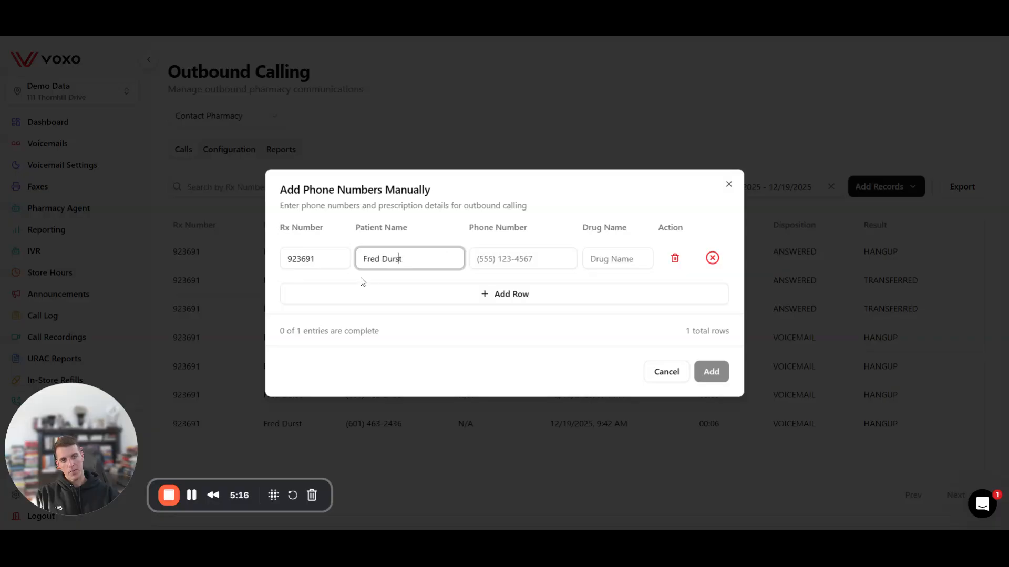
left_click(476, 259)
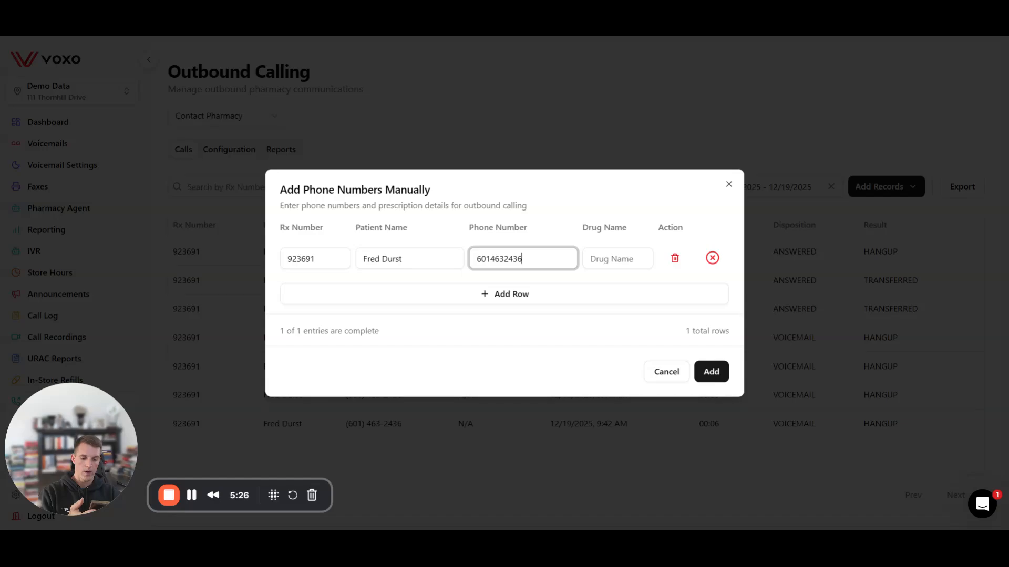
left_click(711, 371)
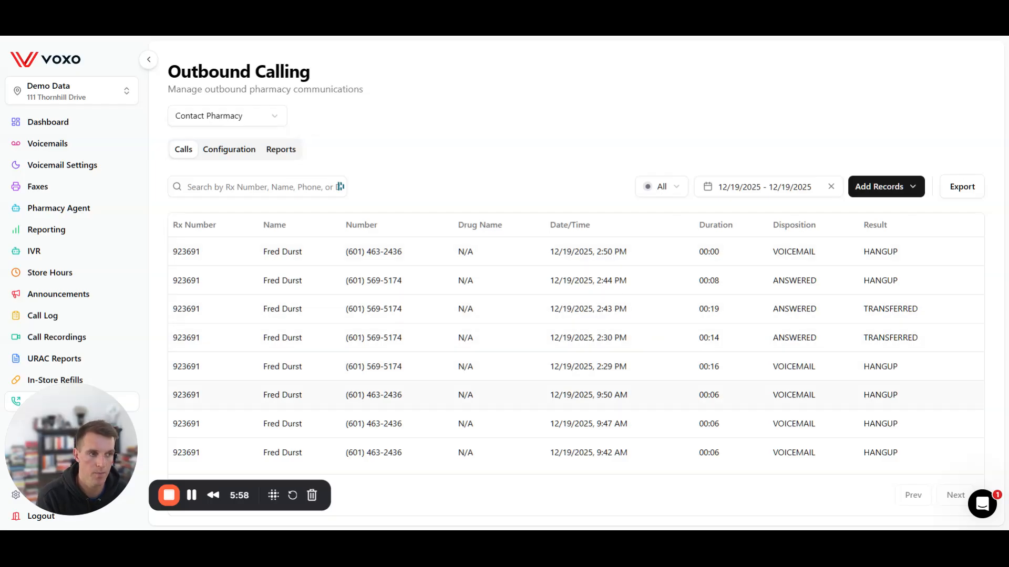
Step: Wait until the 2:50 PM call updates to a 00:09 VOICEMAIL/HANGUP result
left_click(257, 187)
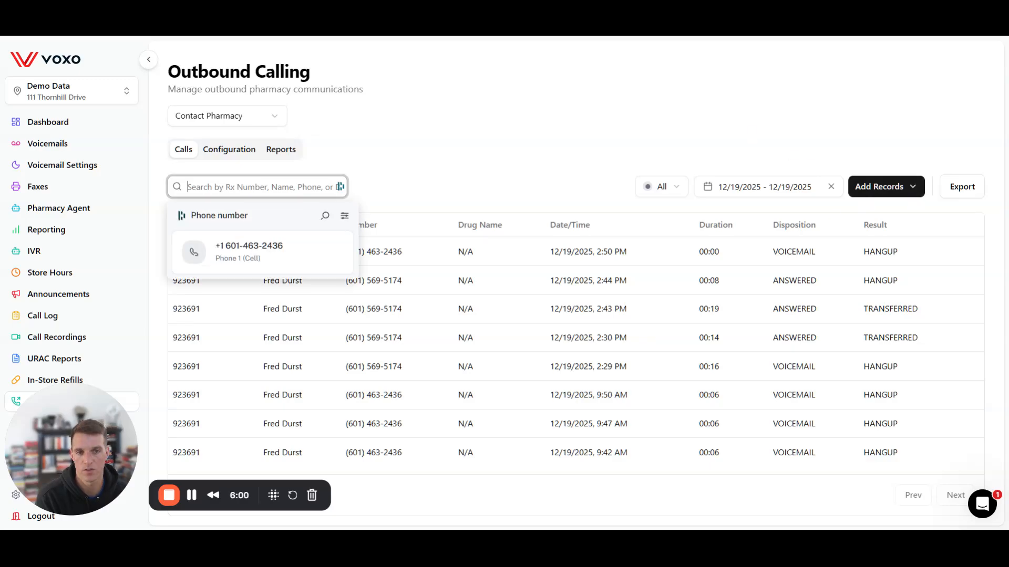
left_click(488, 162)
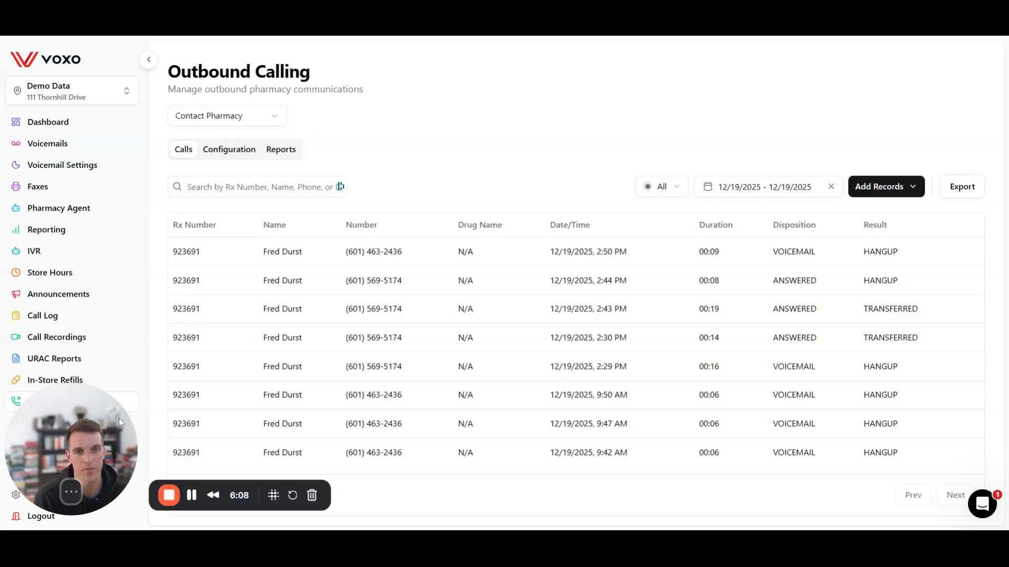
left_click_drag(119, 418, 60, 479)
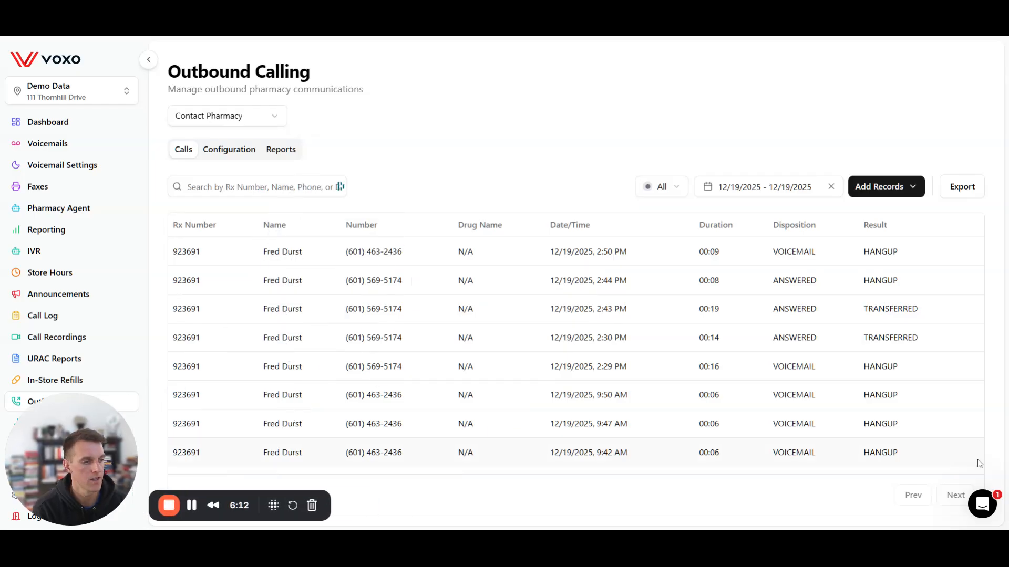
Step: Bring up the help messenger with its articles and message option over the Contact Pharmacy call records
left_click(982, 505)
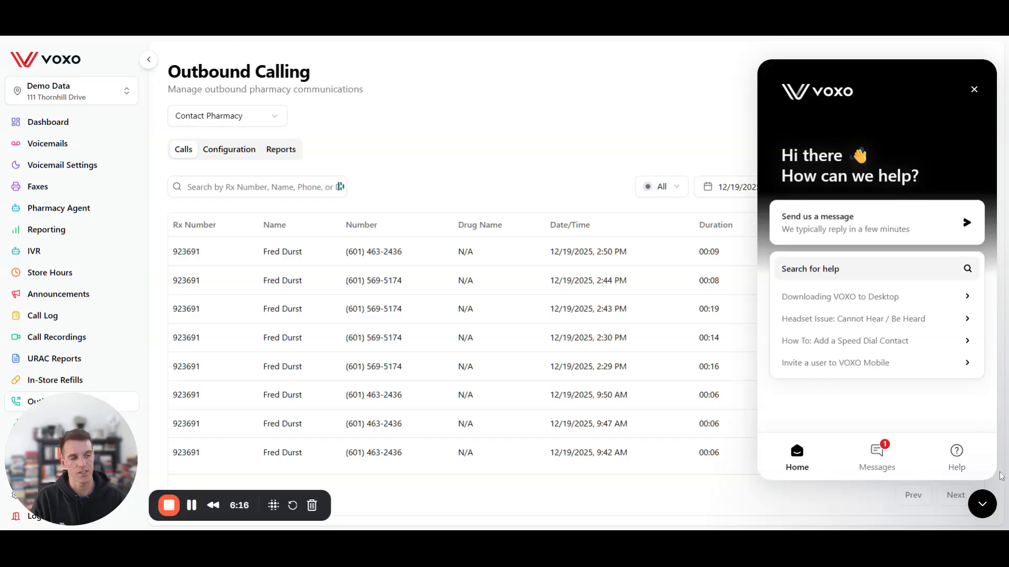
left_click(984, 519)
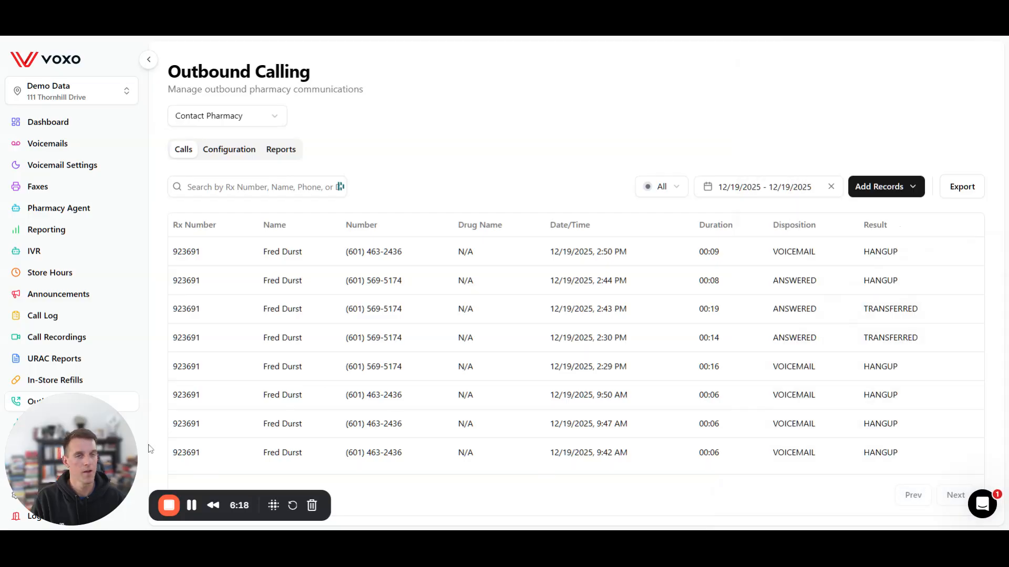
mouse_move(101, 447)
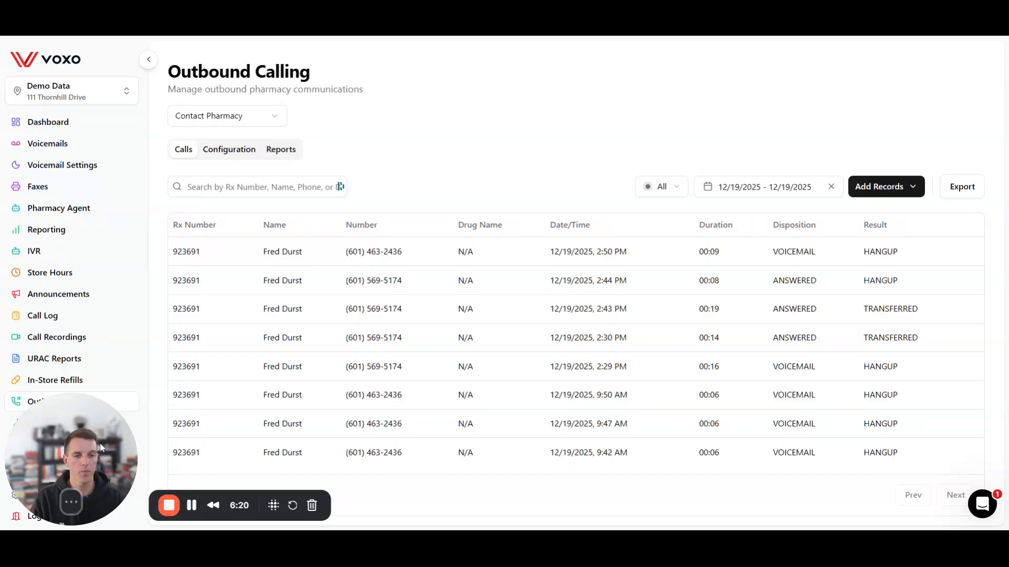
left_click_drag(99, 443, 448, 374)
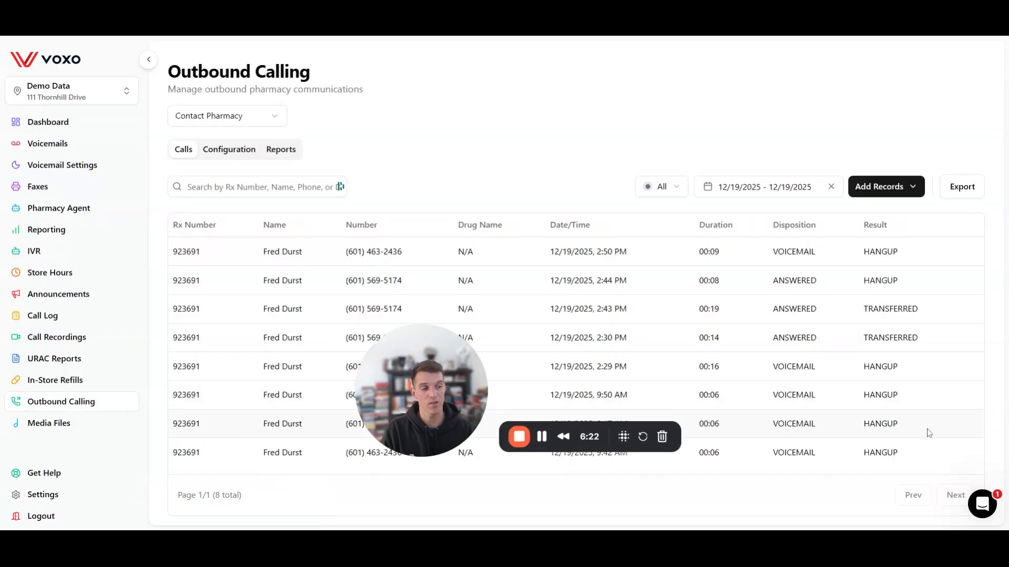
left_click(982, 504)
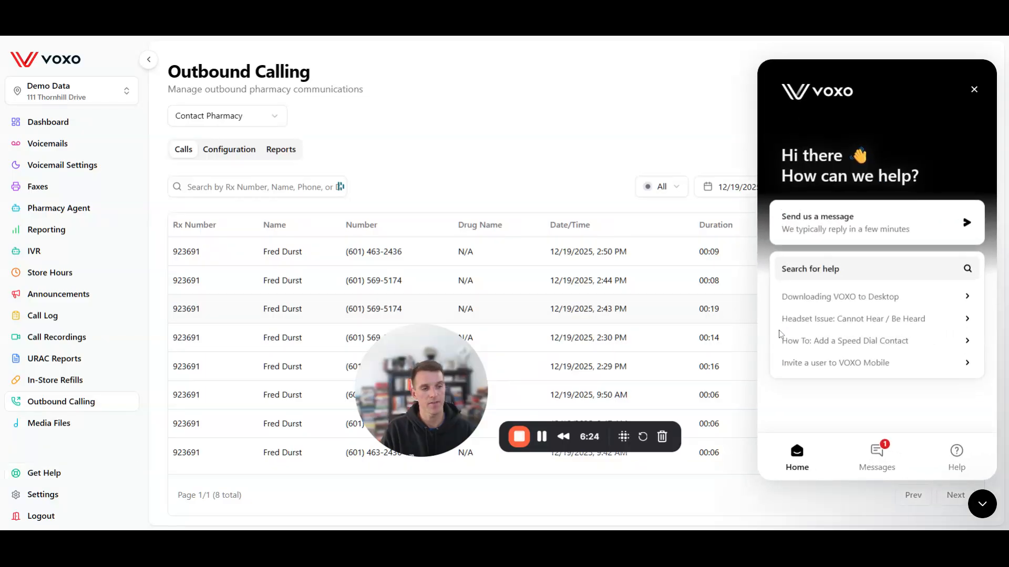
left_click_drag(380, 407, 31, 479)
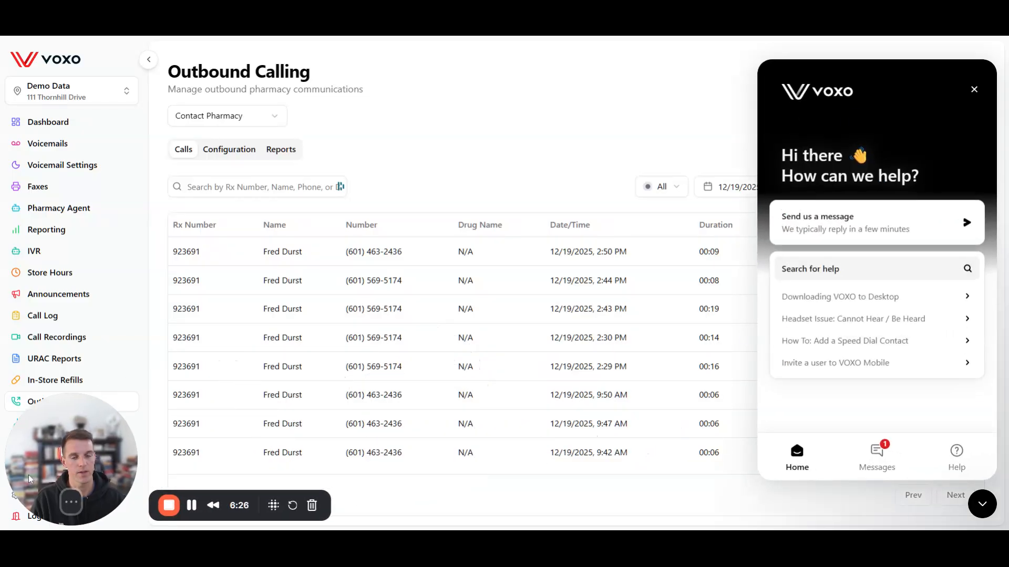